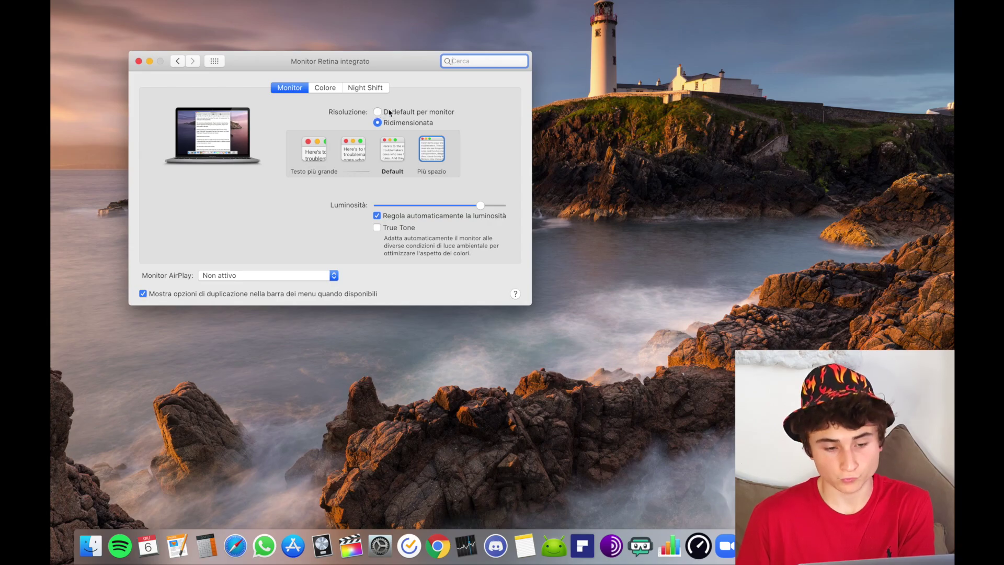
Step: Set the built-in display's resolution to Ridimensionata and its AirPlay monitor to Non attivo
{"action": "left_click", "coordinate": [394, 113]}
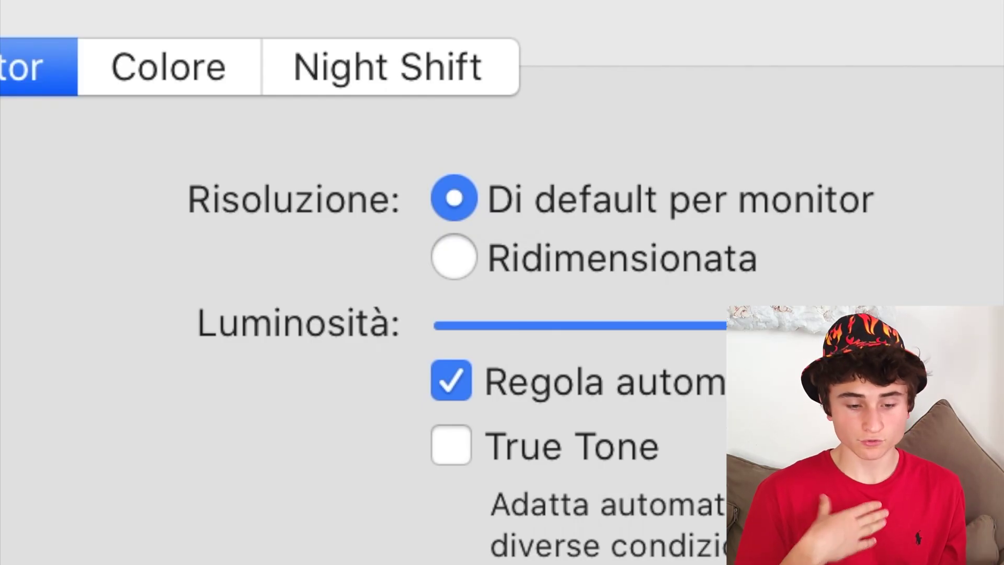
{"action": "left_click", "coordinate": [454, 261]}
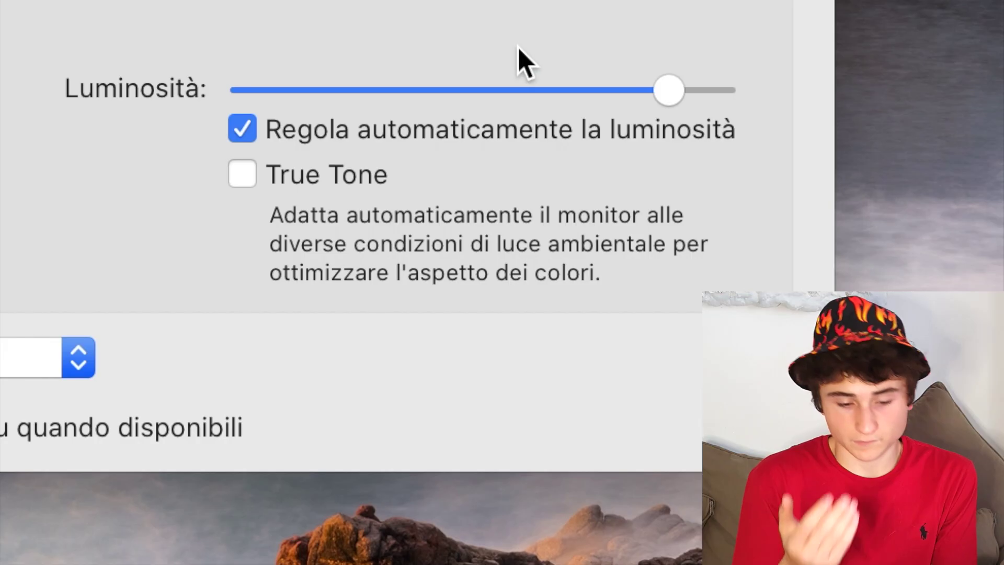
{"action": "left_click_drag", "start_coordinate": [669, 93], "coordinate": [666, 113]}
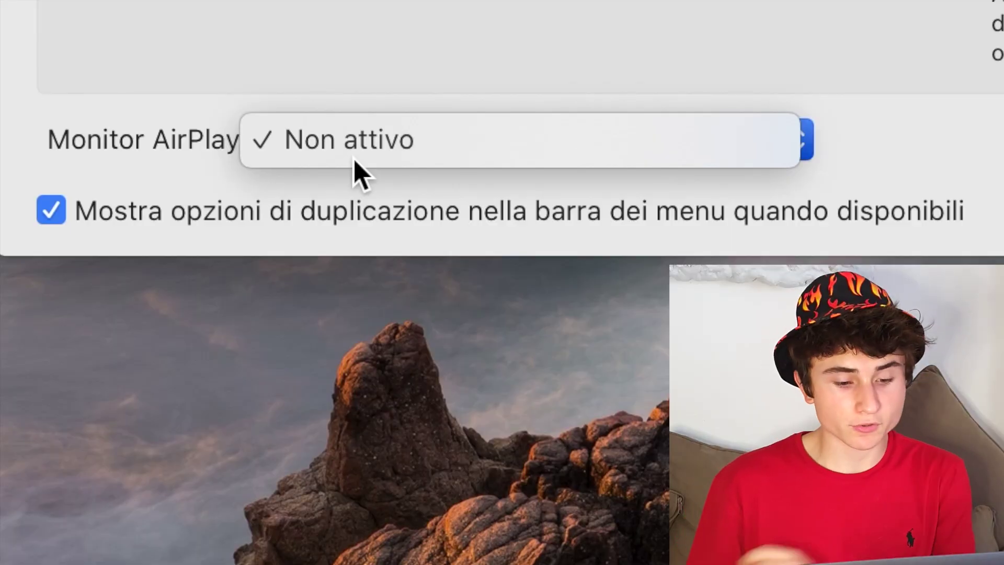
{"action": "left_click", "coordinate": [366, 150]}
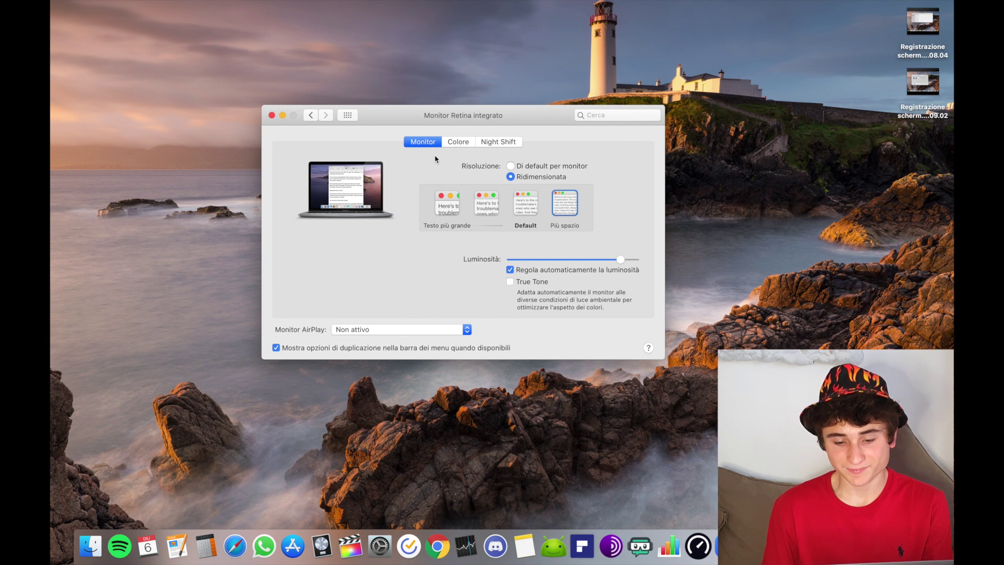
Step: Try out display colour profiles such as ACES CG Linear, Adobe RGB (1998) and C24F390, and settle on LCD colori
{"action": "left_click", "coordinate": [461, 143]}
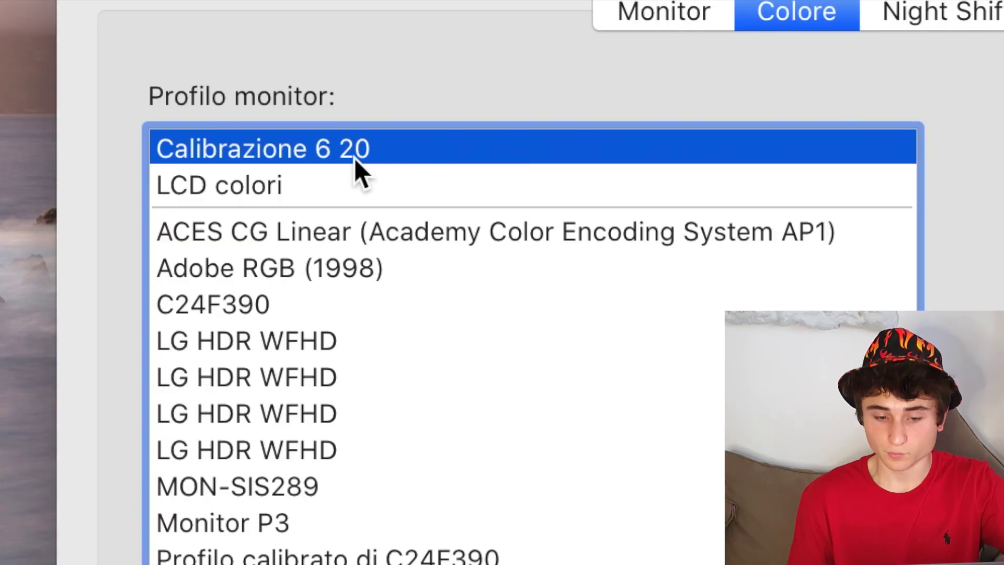
{"action": "left_click", "coordinate": [339, 185]}
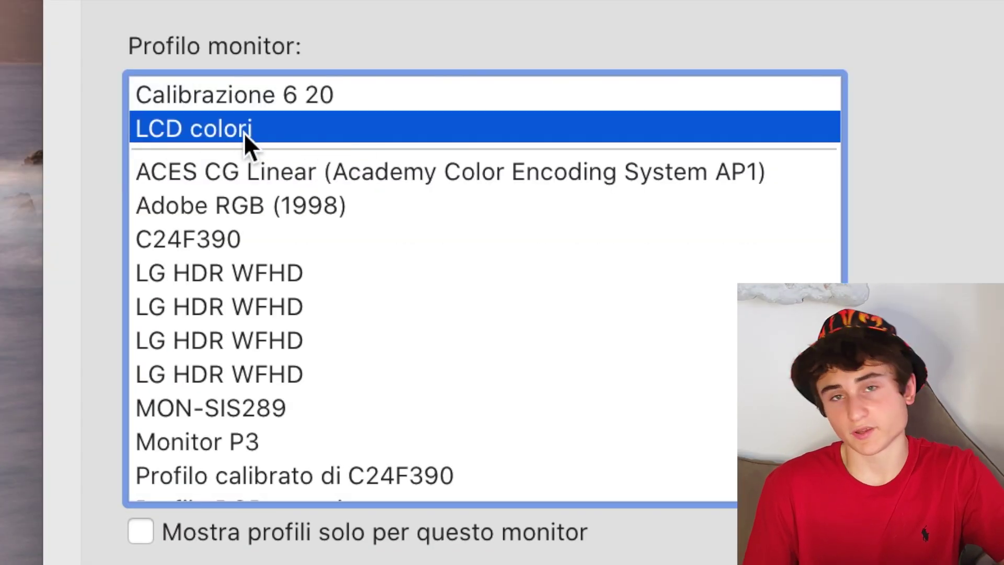
{"action": "left_click", "coordinate": [257, 175]}
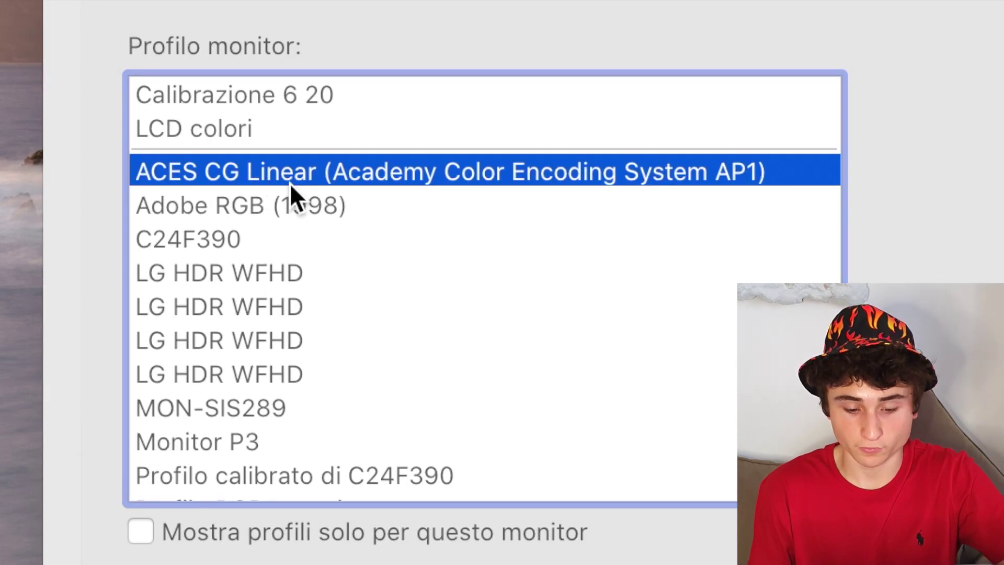
{"action": "left_click", "coordinate": [290, 212]}
{"action": "left_click", "coordinate": [303, 268]}
{"action": "left_click", "coordinate": [310, 206]}
{"action": "left_click", "coordinate": [300, 236]}
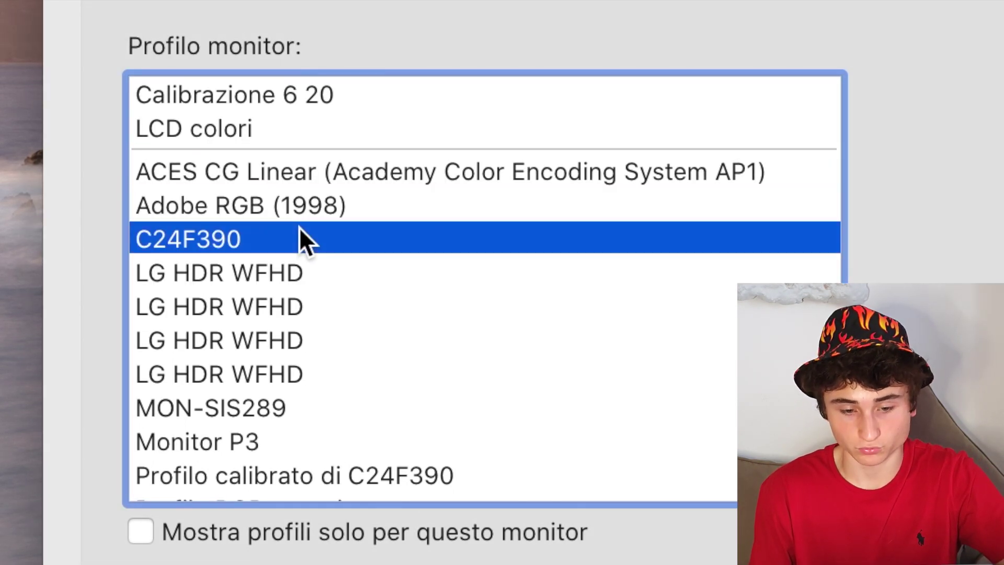
{"action": "left_click", "coordinate": [297, 376]}
{"action": "left_click", "coordinate": [290, 406]}
{"action": "left_click", "coordinate": [307, 431]}
{"action": "scroll", "coordinate": [307, 431], "scroll_direction": "down", "scroll_amount": 5}
{"action": "left_click", "coordinate": [306, 389]}
{"action": "scroll", "coordinate": [307, 388], "scroll_direction": "up", "scroll_amount": 5}
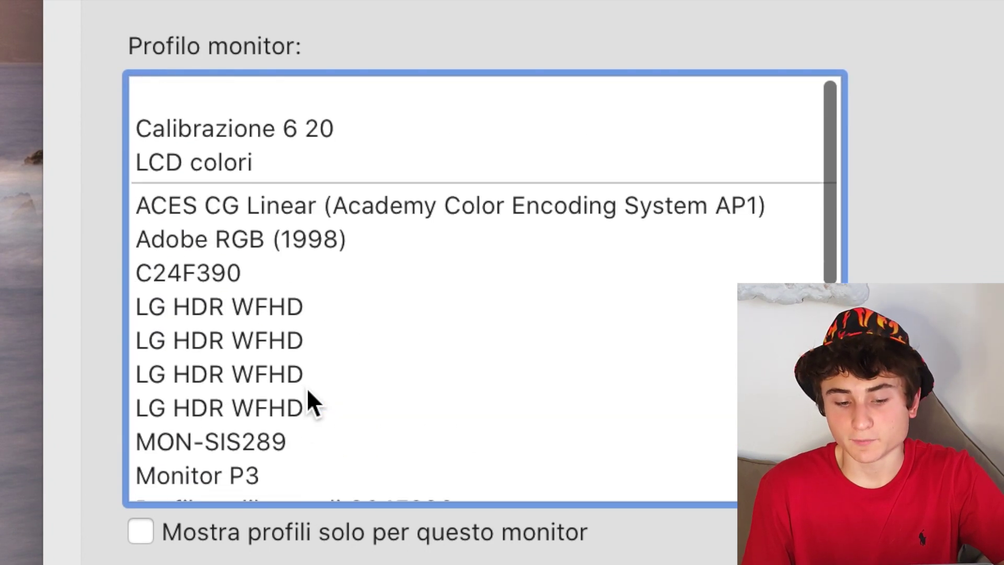
{"action": "left_click", "coordinate": [253, 128]}
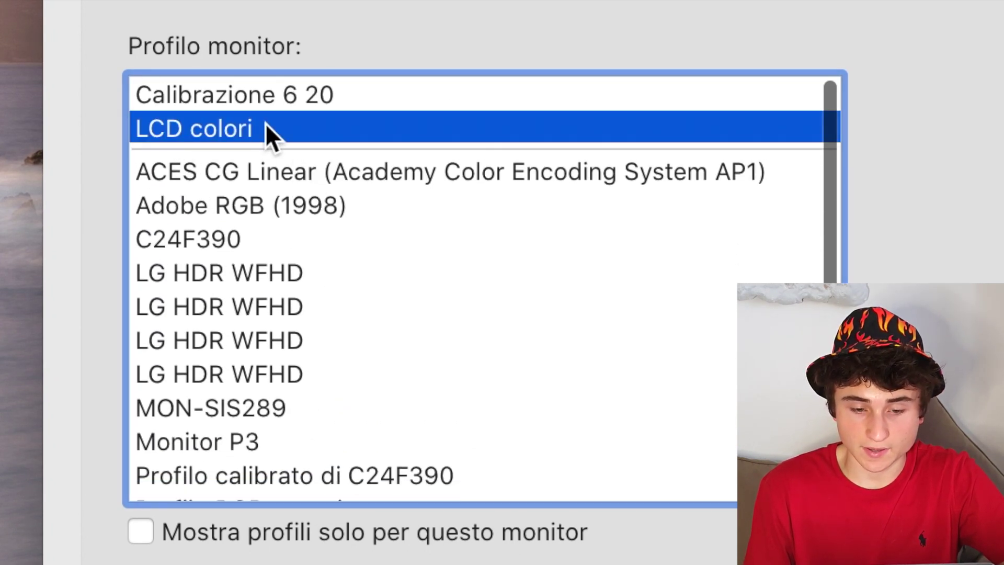
{"action": "mouse_move", "coordinate": [265, 123]}
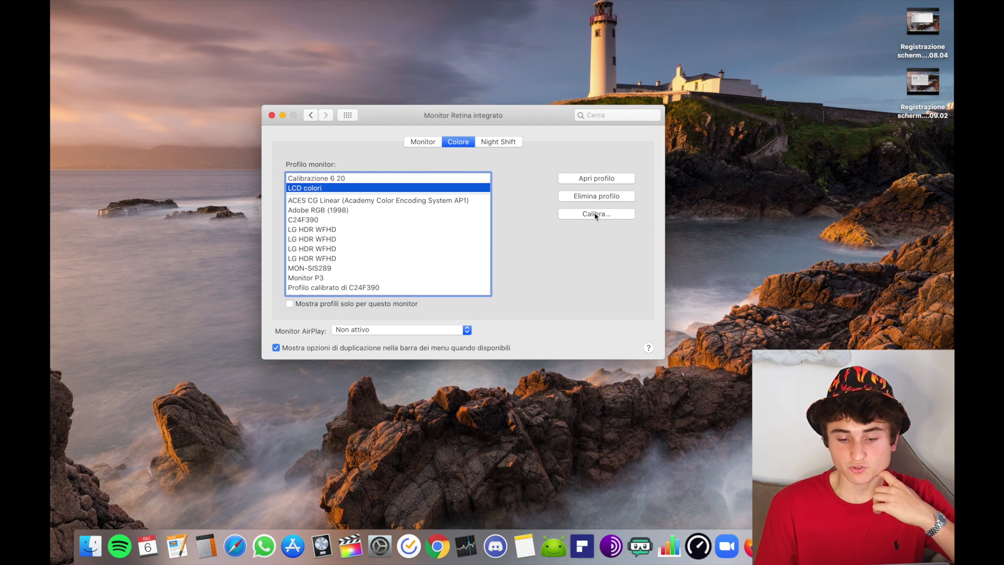
Step: Start calibrating the display with its original white point and allow other users to use the calibration
{"action": "left_click", "coordinate": [596, 214]}
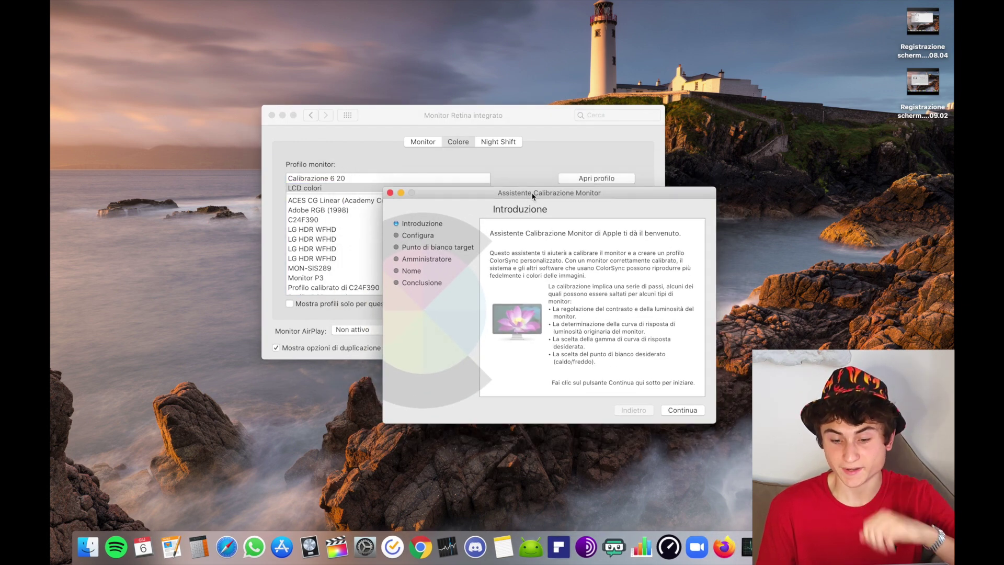
{"action": "left_click", "coordinate": [684, 411]}
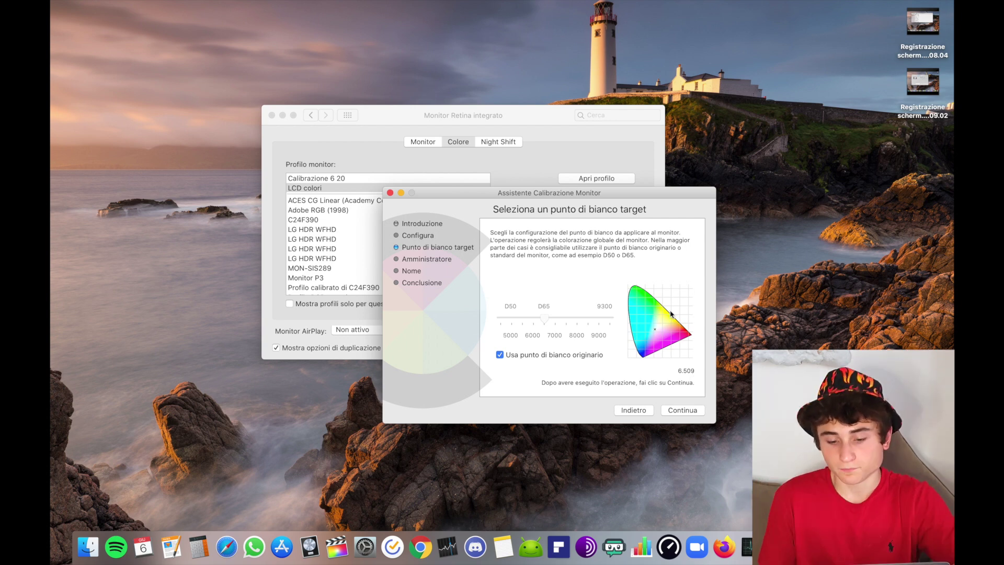
{"action": "left_click", "coordinate": [682, 411]}
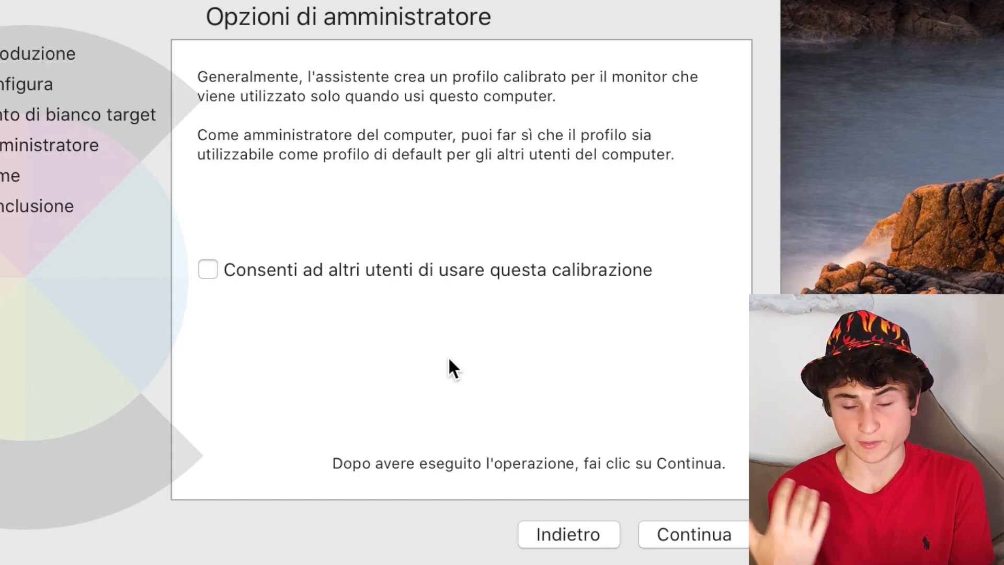
{"action": "left_click", "coordinate": [467, 272]}
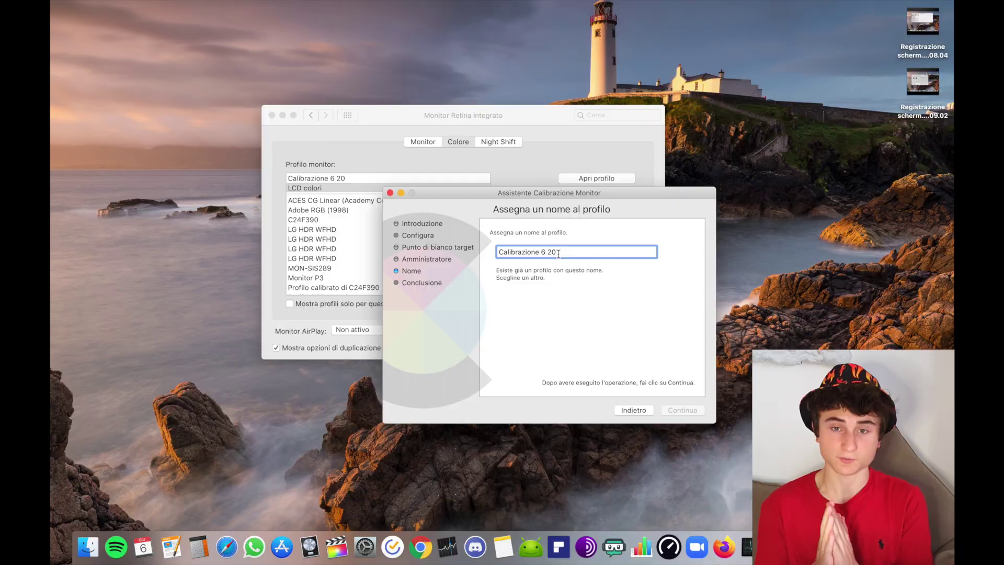
Step: Name the calibrated profile "Calibrazione 6 20 n2" and finish the calibration
{"action": "key", "text": "BackSpace"}
{"action": "key", "text": "BackSpace"}
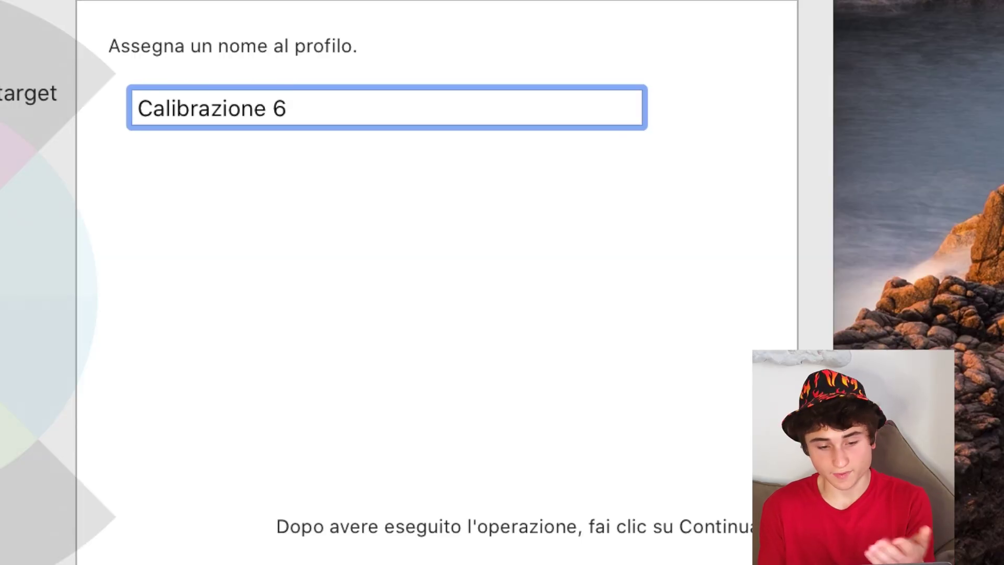
{"action": "type", "text": "20"}
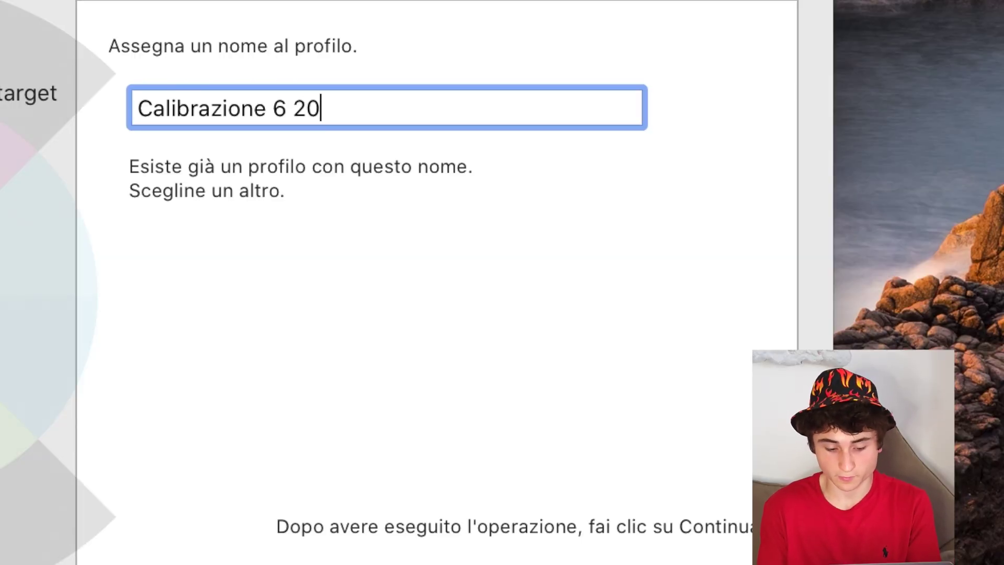
{"action": "type", "text": " n2"}
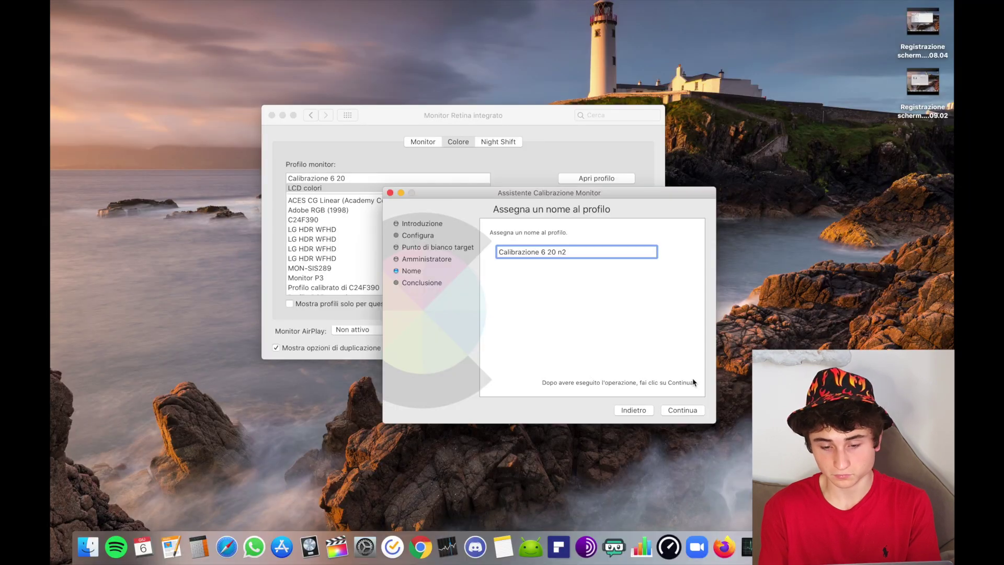
{"action": "left_click", "coordinate": [685, 411]}
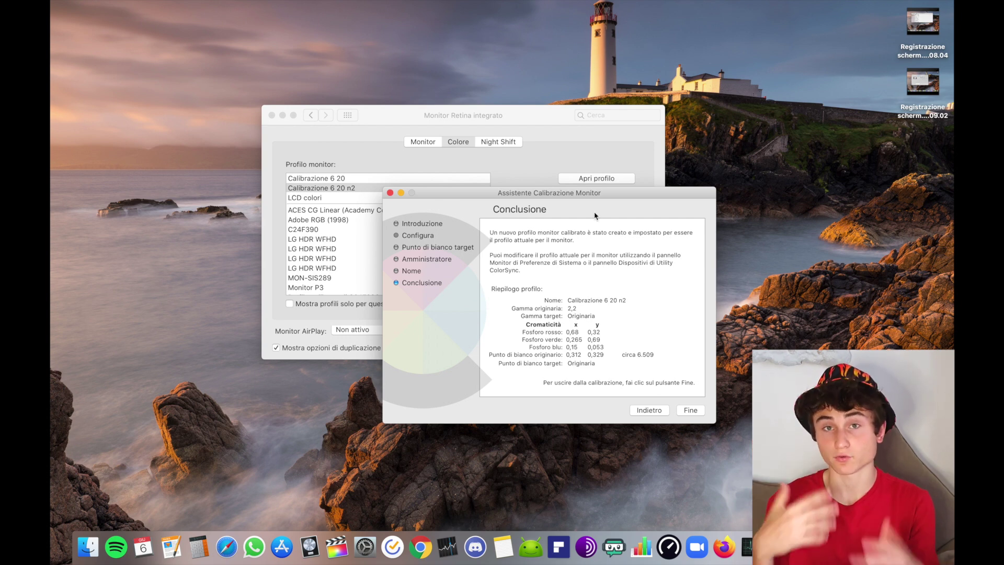
{"action": "left_click", "coordinate": [685, 410]}
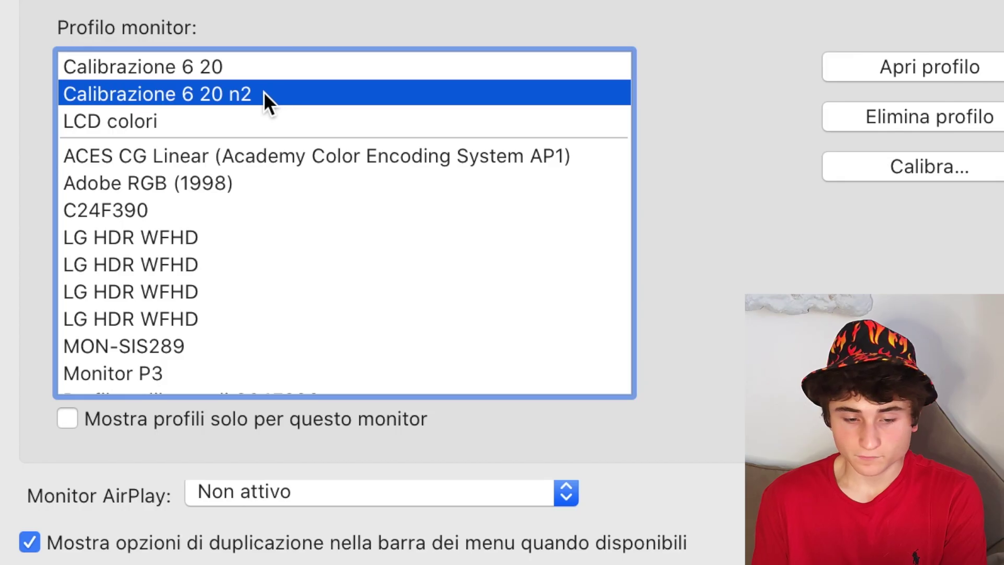
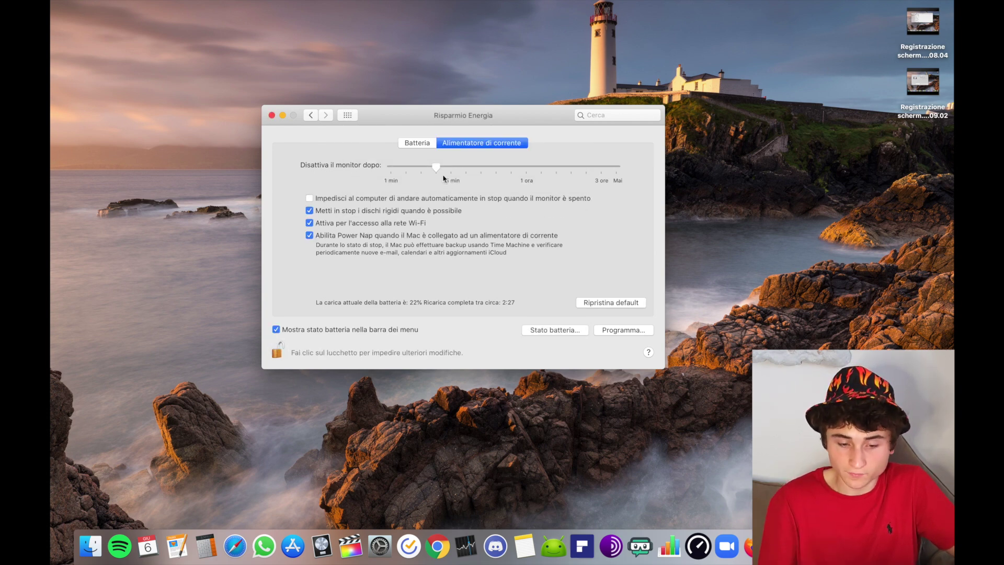
Step: Compare the energy-saving settings for battery and for power adapter use
{"action": "left_click", "coordinate": [418, 144]}
{"action": "left_click", "coordinate": [450, 145]}
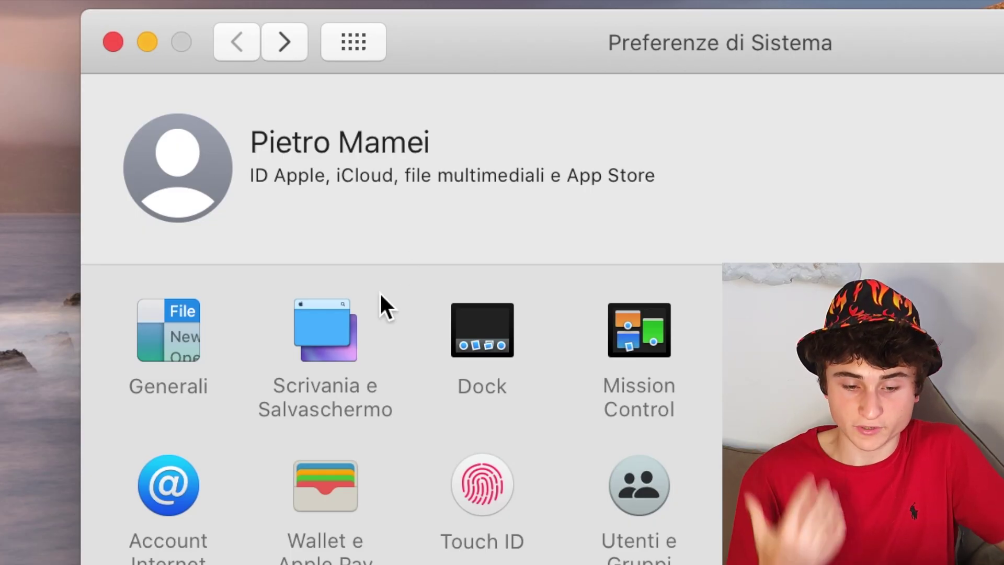
Step: Open the desktop and screen saver settings and set the dynamic Mojave picture as the wallpaper
{"action": "left_click", "coordinate": [333, 350]}
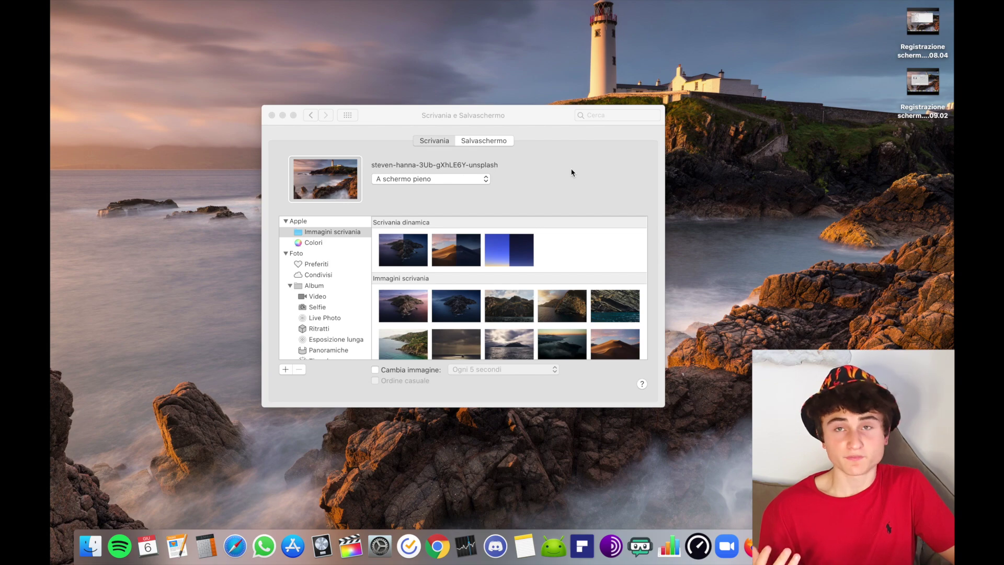
{"action": "left_click", "coordinate": [497, 258]}
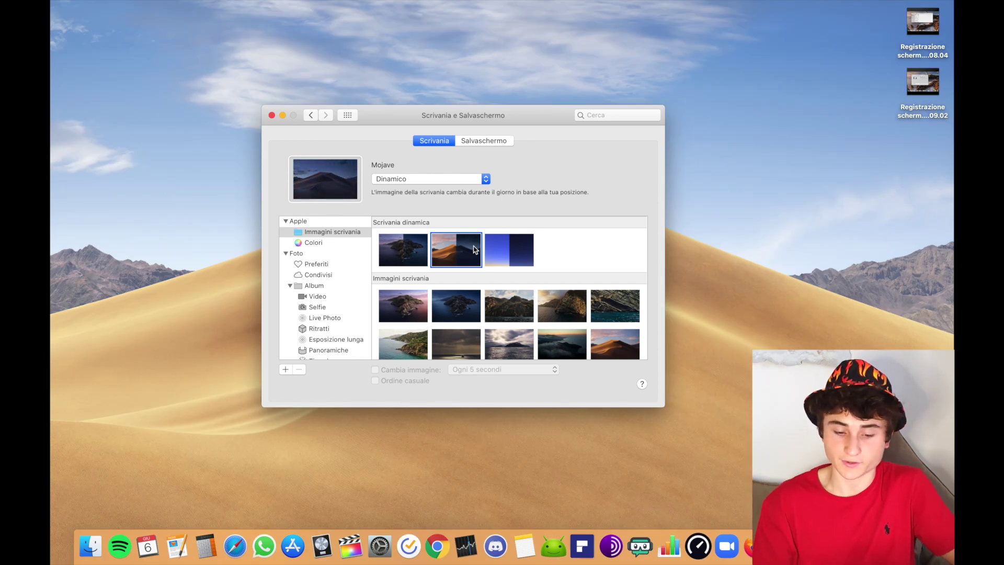
Step: Browse the wallpapers offered in the Apple desktop pictures and in the Foto library
{"action": "scroll", "coordinate": [474, 250], "scroll_direction": "down", "scroll_amount": 5}
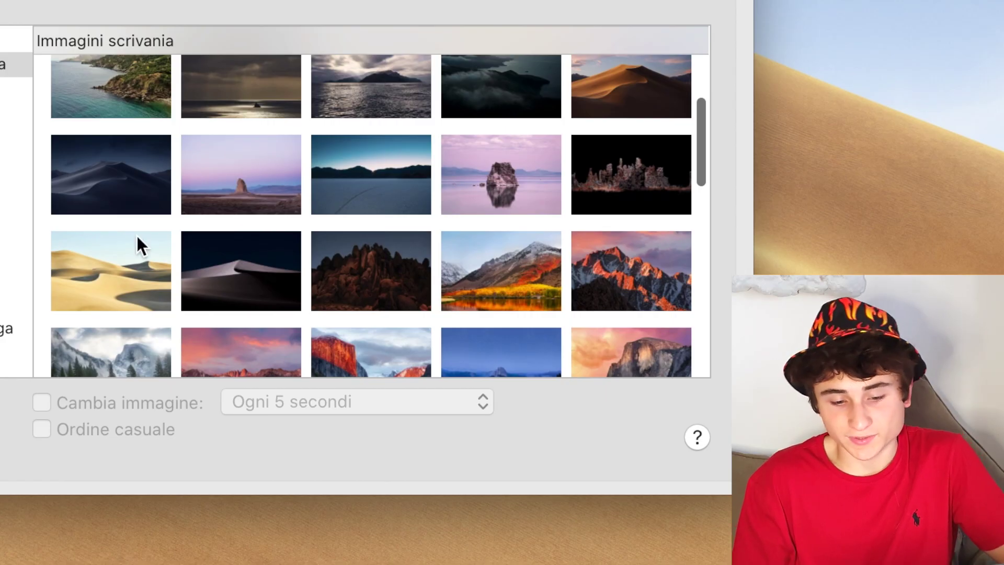
{"action": "scroll", "coordinate": [137, 236], "scroll_direction": "down", "scroll_amount": 15}
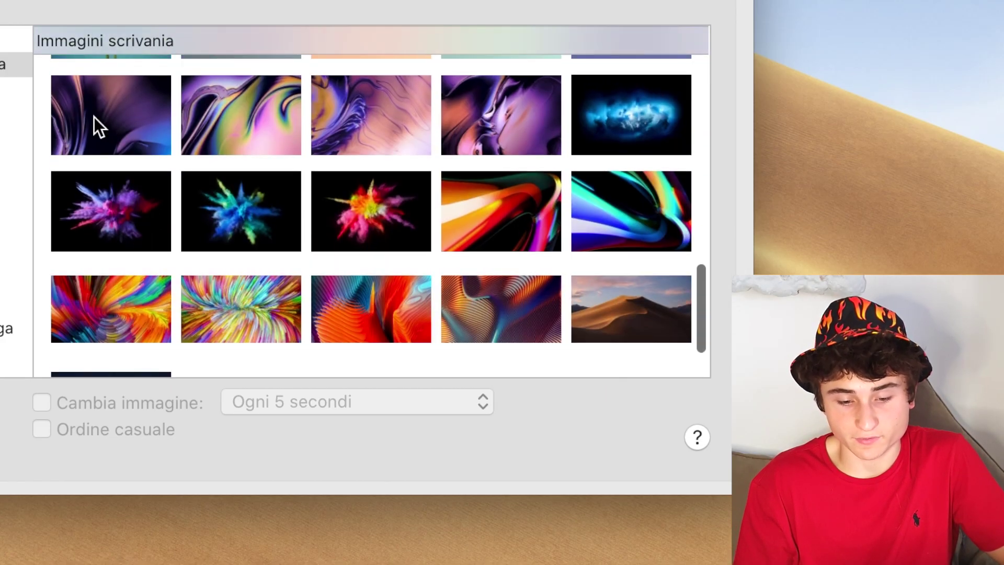
{"action": "scroll", "coordinate": [385, 124], "scroll_direction": "up", "scroll_amount": 20}
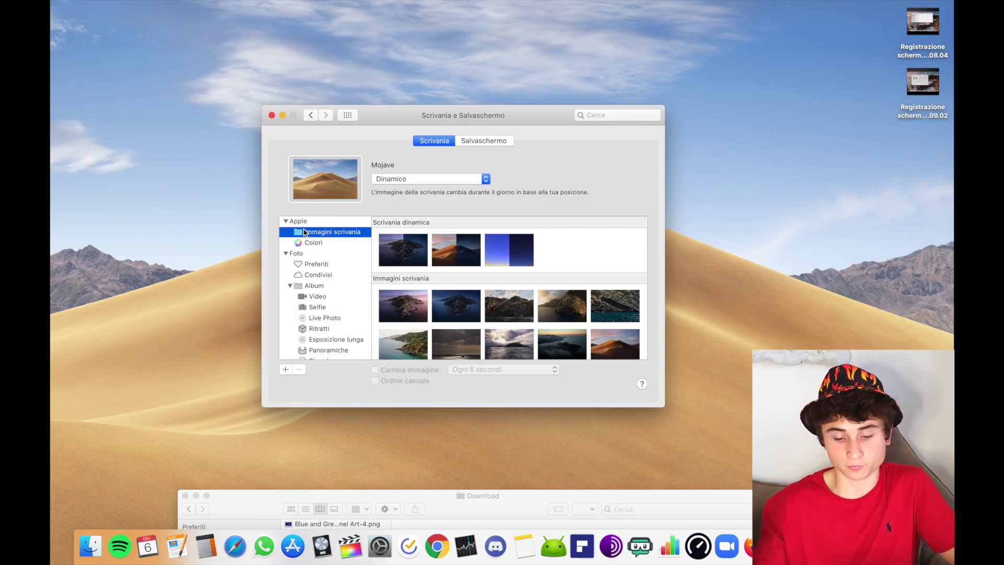
{"action": "left_click", "coordinate": [298, 254]}
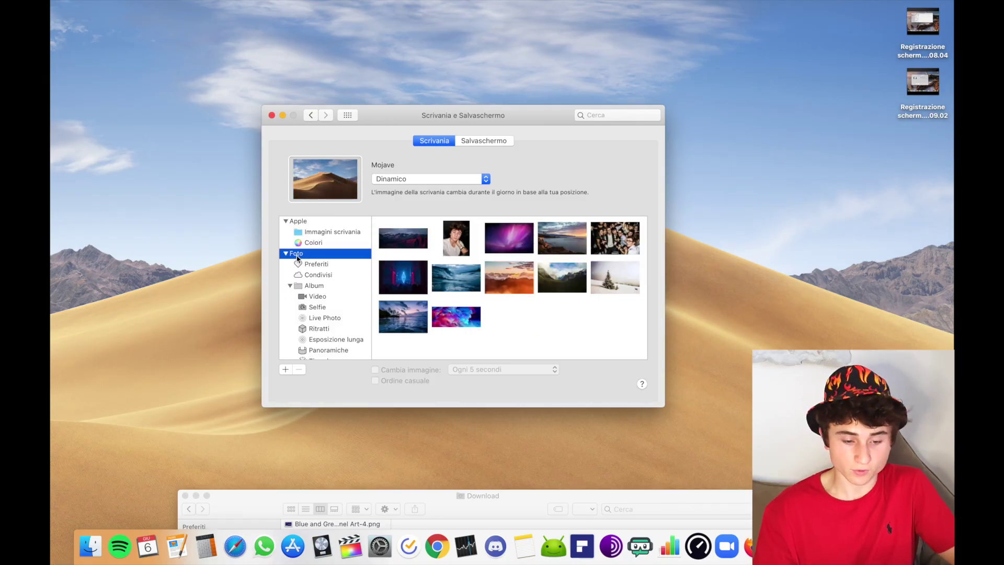
{"action": "left_click", "coordinate": [324, 255]}
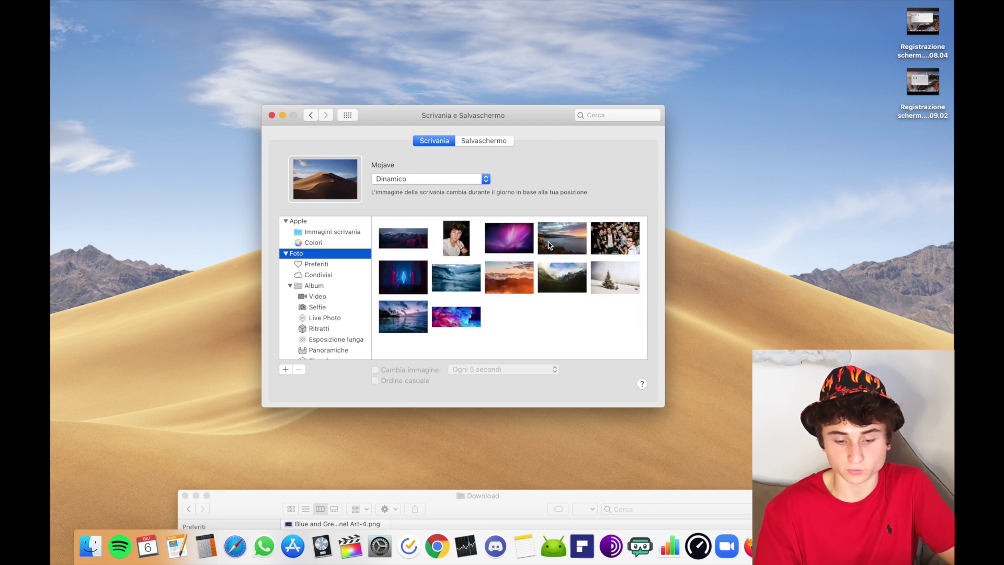
{"action": "left_click", "coordinate": [316, 221]}
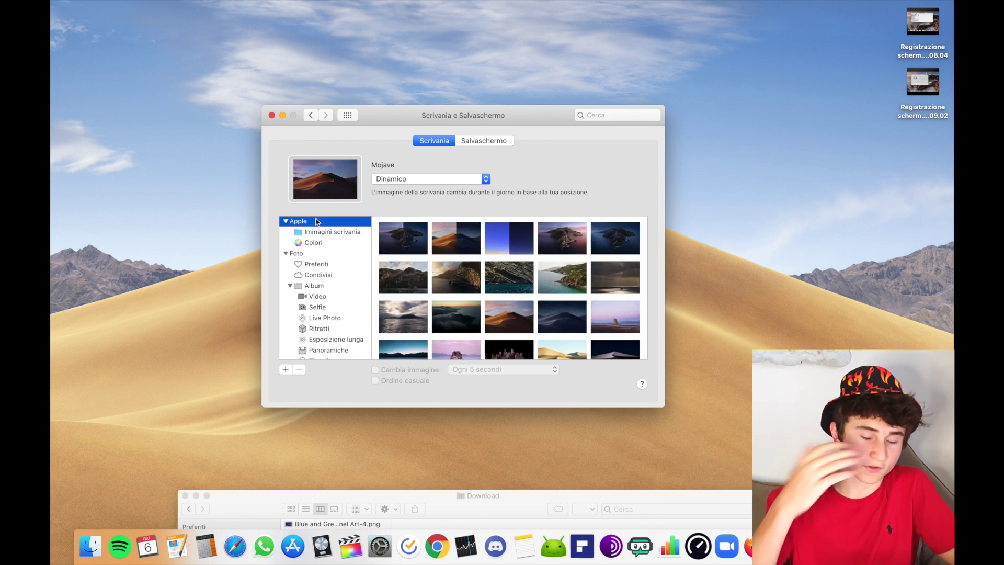
Step: Set the JPEG of blue and red ink clouds on black in the Download folder as the desktop picture
{"action": "double_click", "coordinate": [266, 498]}
{"action": "left_click_drag", "start_coordinate": [276, 89], "coordinate": [260, 123]}
{"action": "right_click", "coordinate": [552, 204]}
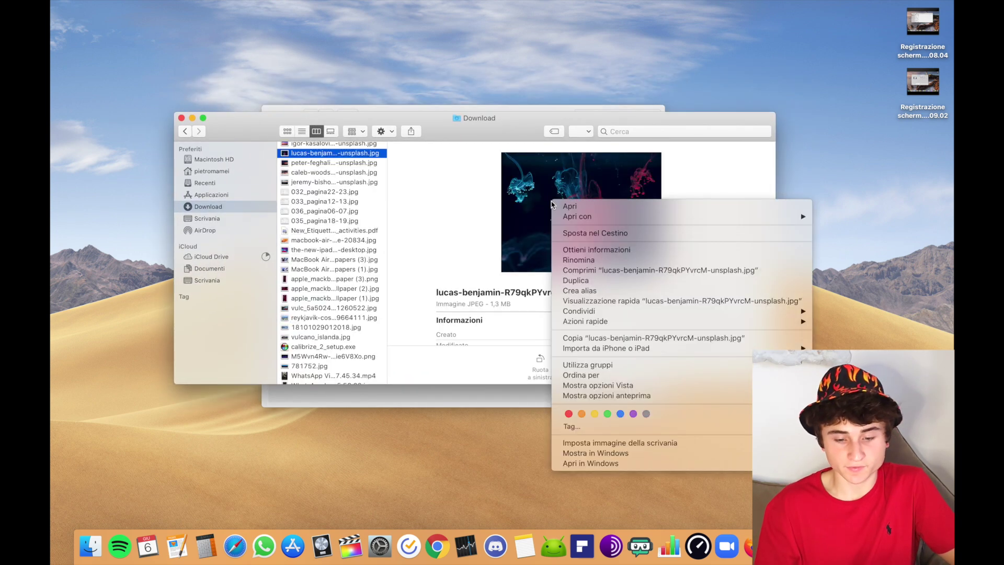
{"action": "left_click", "coordinate": [620, 443]}
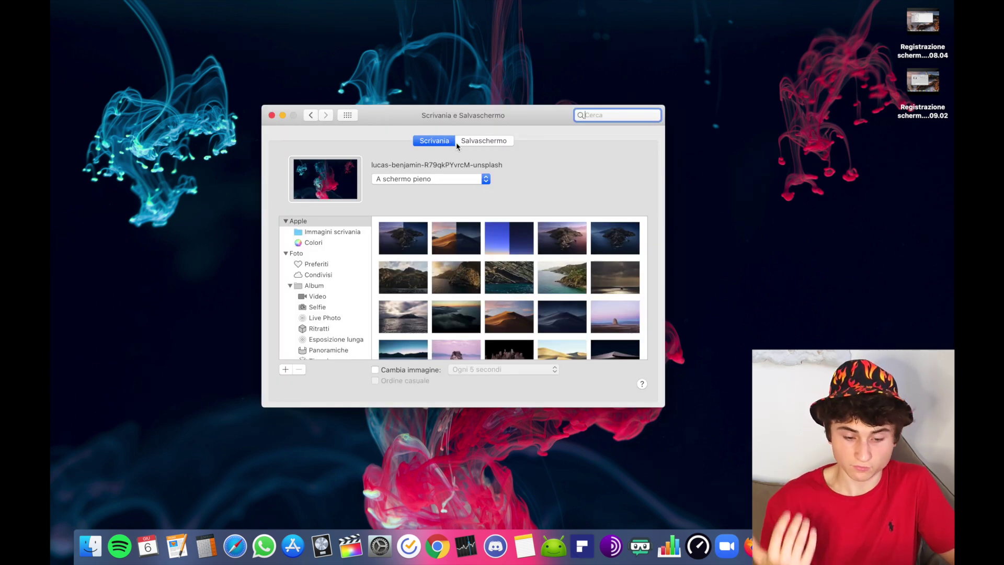
Step: Set the screen saver to start after 10 minutes
{"action": "left_click", "coordinate": [474, 142]}
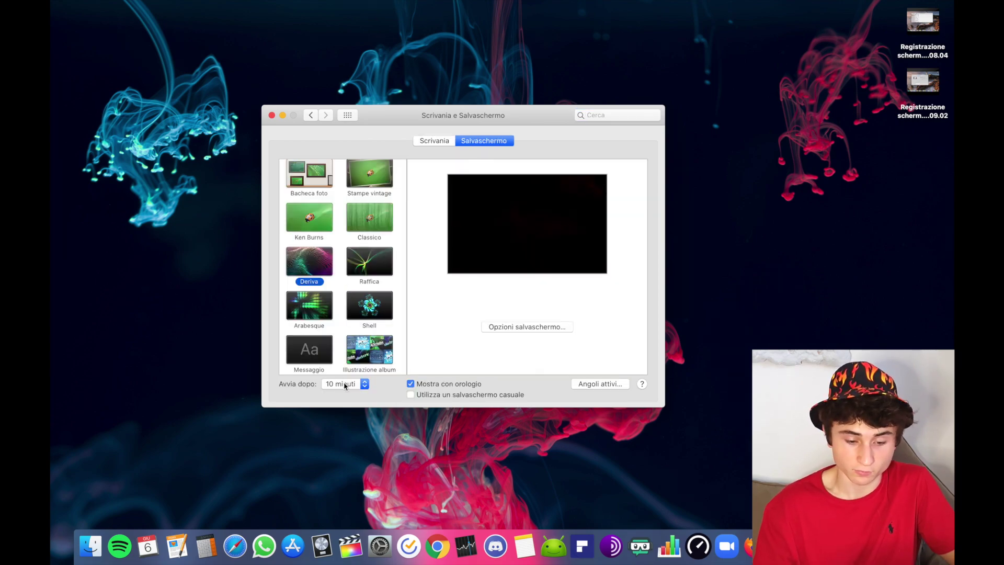
{"action": "left_click", "coordinate": [344, 386]}
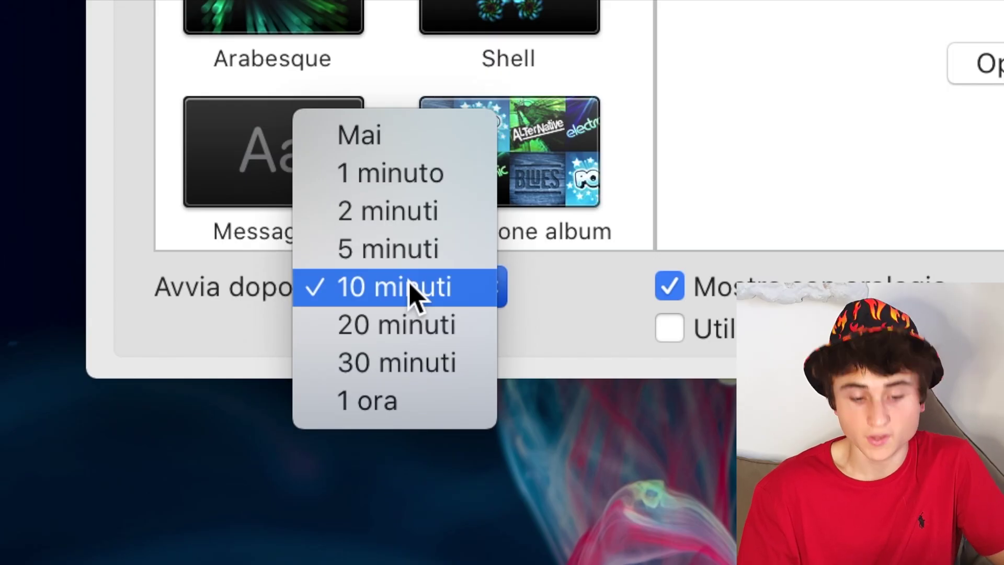
{"action": "left_click", "coordinate": [410, 285]}
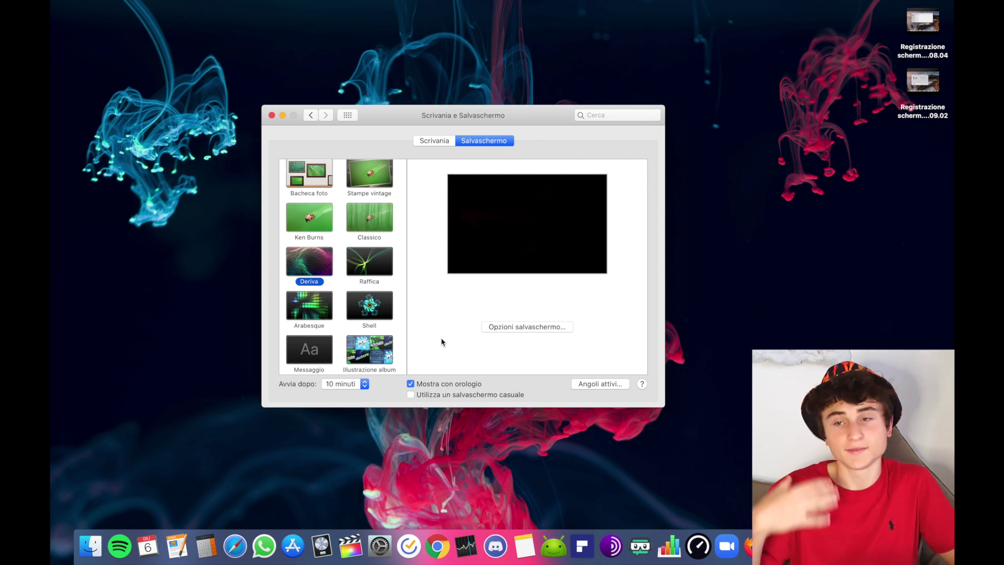
Step: Confirm Scrivania as the colour of the Deriva screen saver and preview it full screen
{"action": "left_click", "coordinate": [485, 327]}
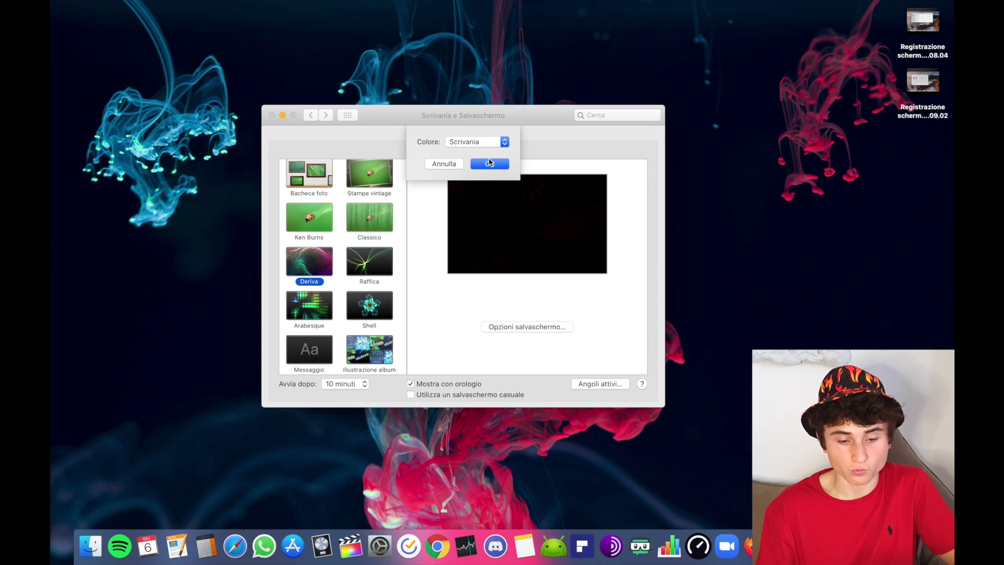
{"action": "left_click", "coordinate": [489, 163]}
{"action": "left_click", "coordinate": [522, 258]}
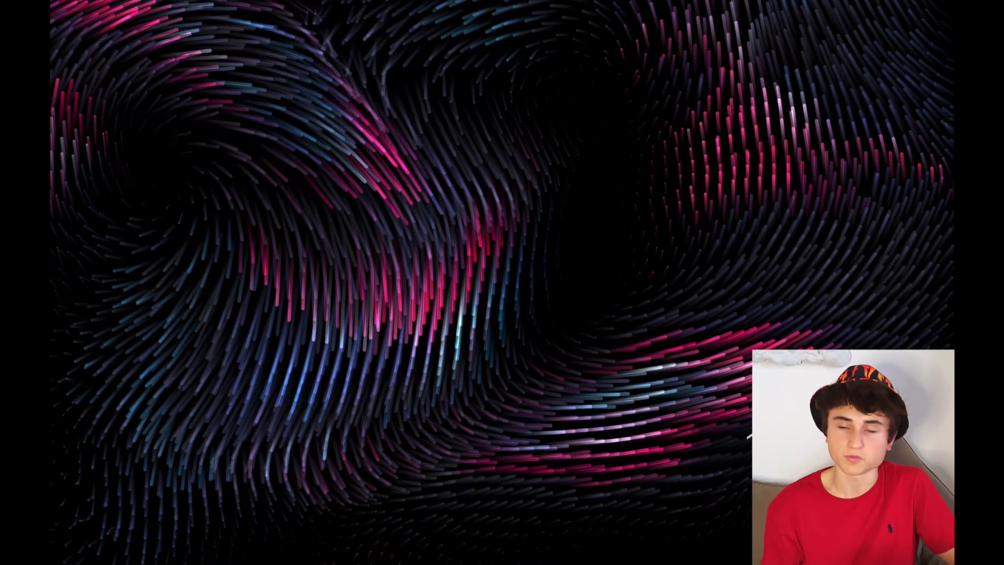
{"action": "mouse_move", "coordinate": [540, 300]}
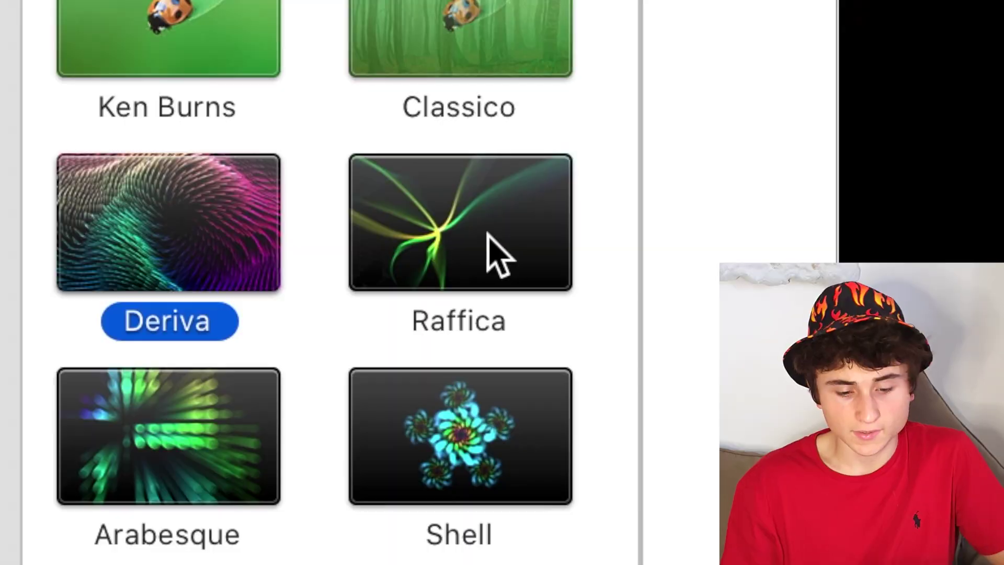
Step: Preview the Raffica, Shell and Origami screen savers and view Raffica's options without changing them
{"action": "left_click", "coordinate": [375, 266]}
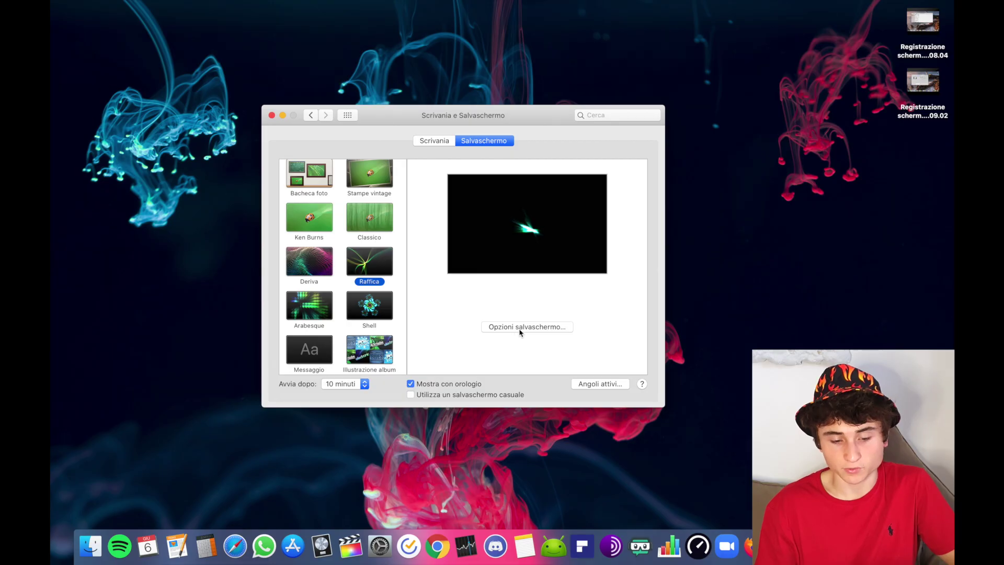
{"action": "left_click", "coordinate": [522, 327]}
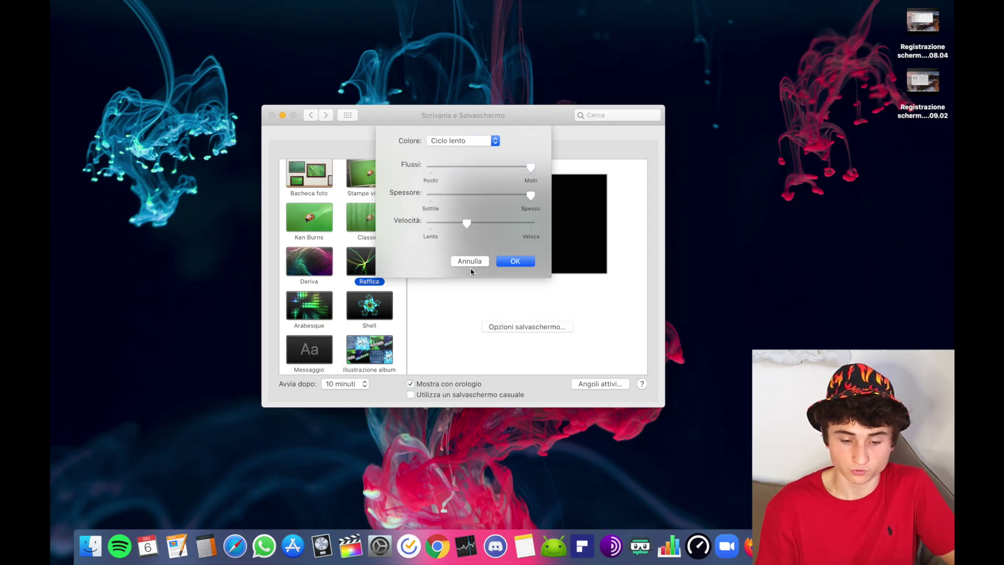
{"action": "left_click", "coordinate": [468, 261]}
{"action": "left_click", "coordinate": [374, 308]}
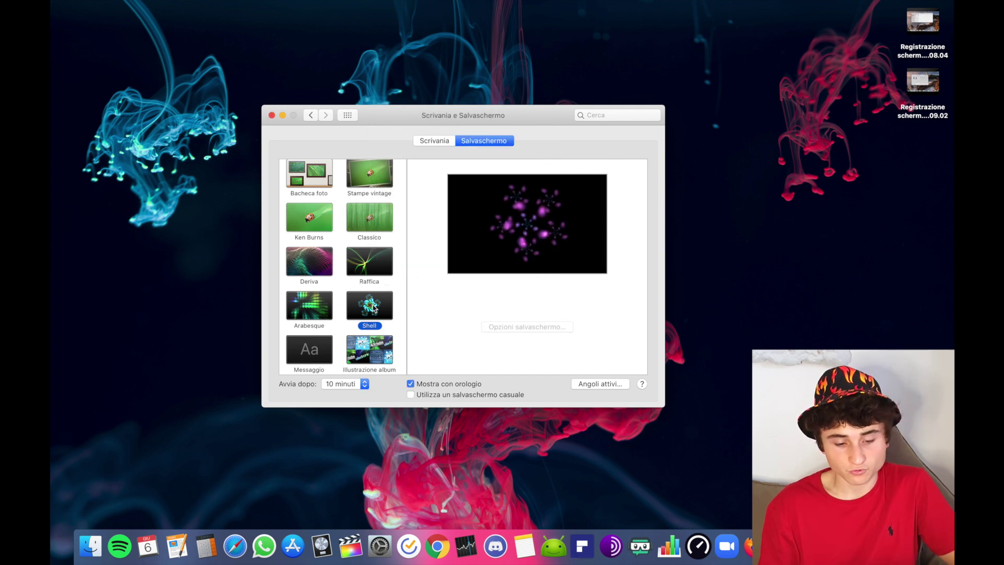
{"action": "scroll", "coordinate": [371, 271], "scroll_direction": "up", "scroll_amount": 5}
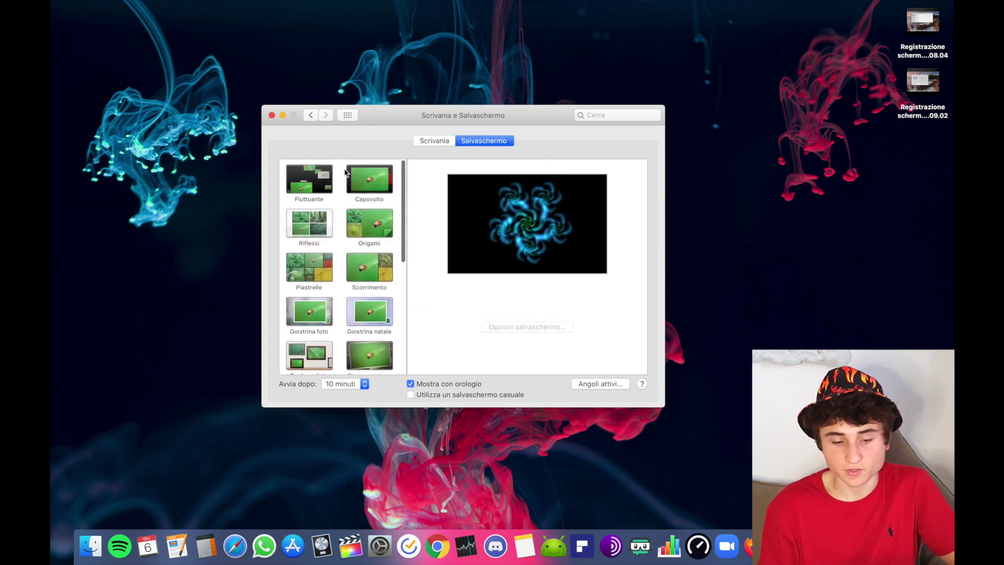
{"action": "left_click", "coordinate": [364, 228]}
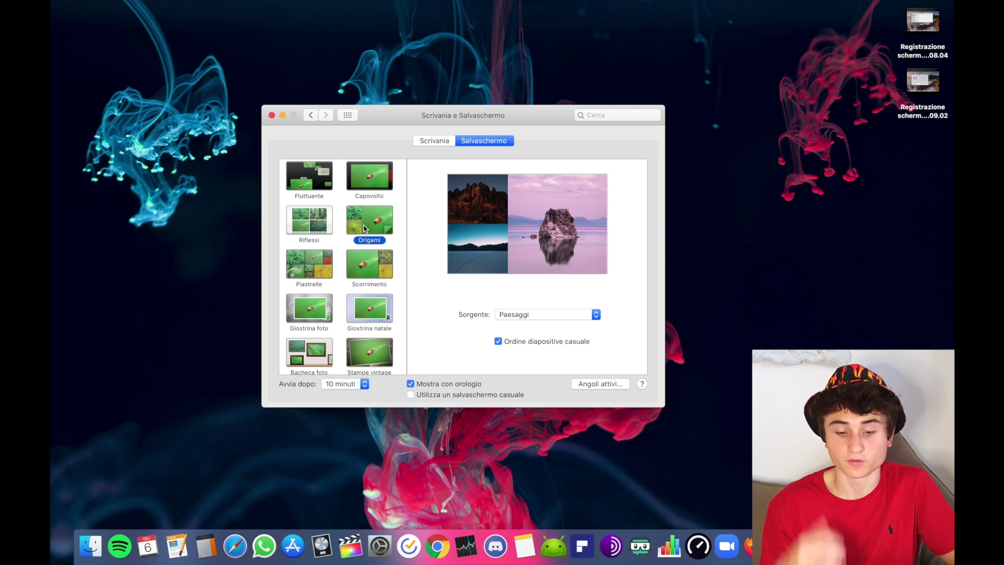
Step: Select Deriva as the screen saver and keep its start delay at 10 minutes
{"action": "scroll", "coordinate": [365, 229], "scroll_direction": "down", "scroll_amount": 5}
{"action": "left_click", "coordinate": [310, 214]}
{"action": "left_click", "coordinate": [353, 385]}
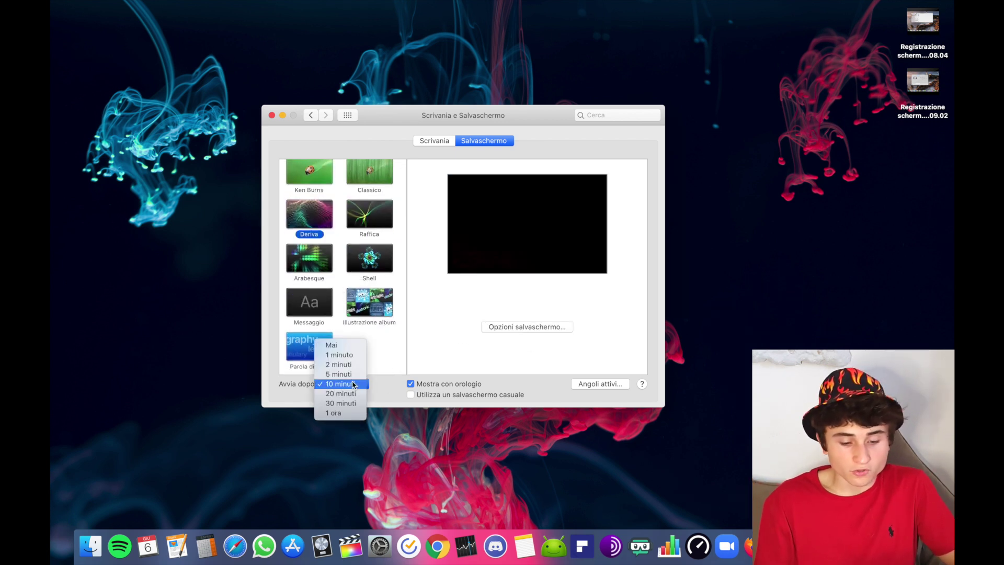
{"action": "left_click", "coordinate": [353, 384]}
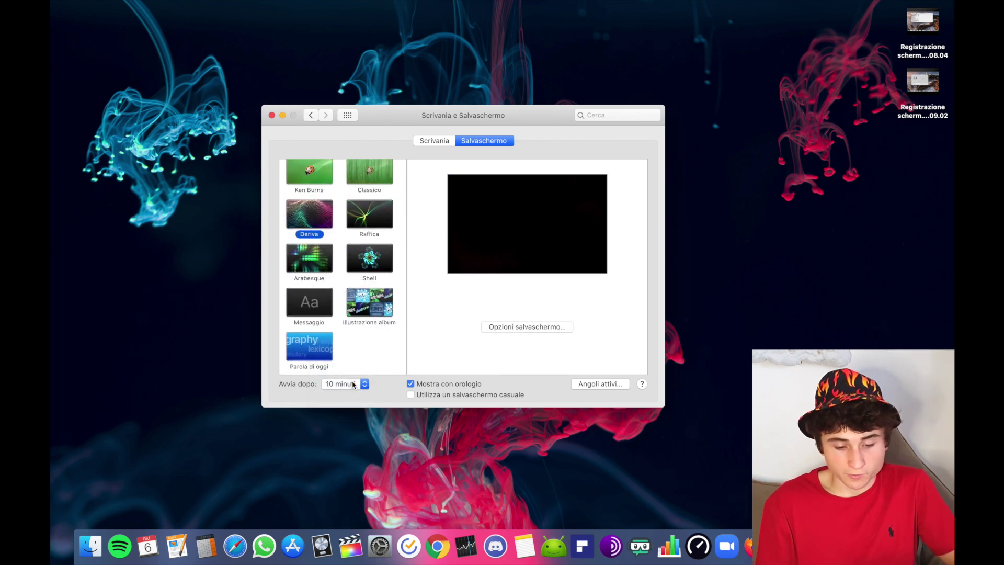
Step: Try the random screen saver and clock options, restore both, and preview the Deriva screen saver
{"action": "left_click", "coordinate": [517, 395]}
{"action": "left_click", "coordinate": [465, 384]}
{"action": "left_click", "coordinate": [460, 384]}
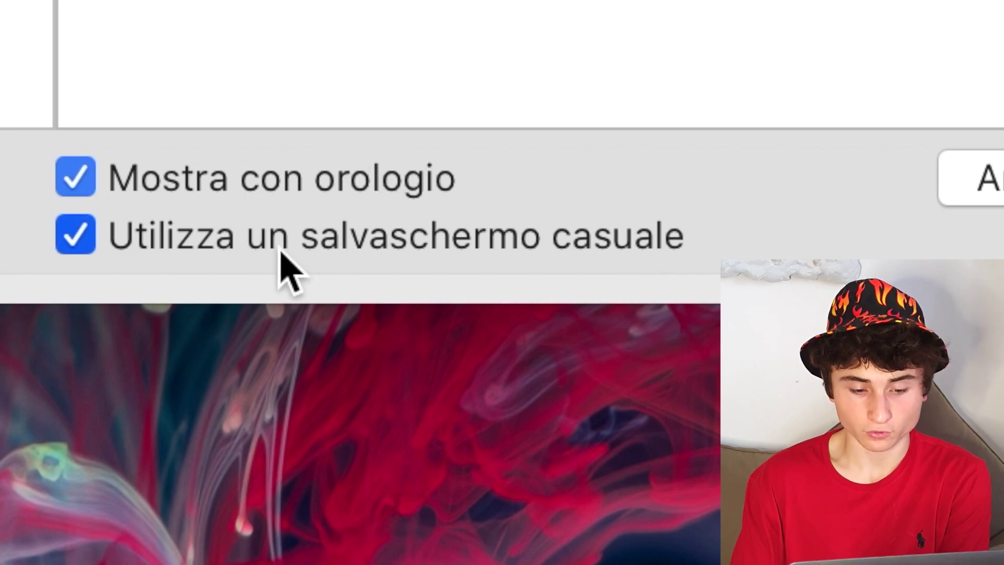
{"action": "left_click", "coordinate": [280, 250]}
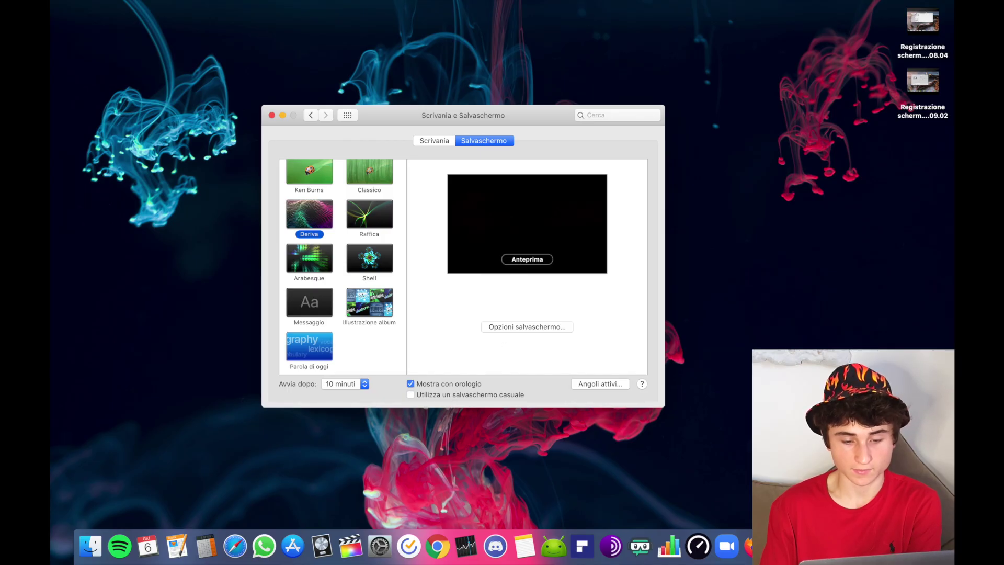
{"action": "left_click", "coordinate": [527, 259]}
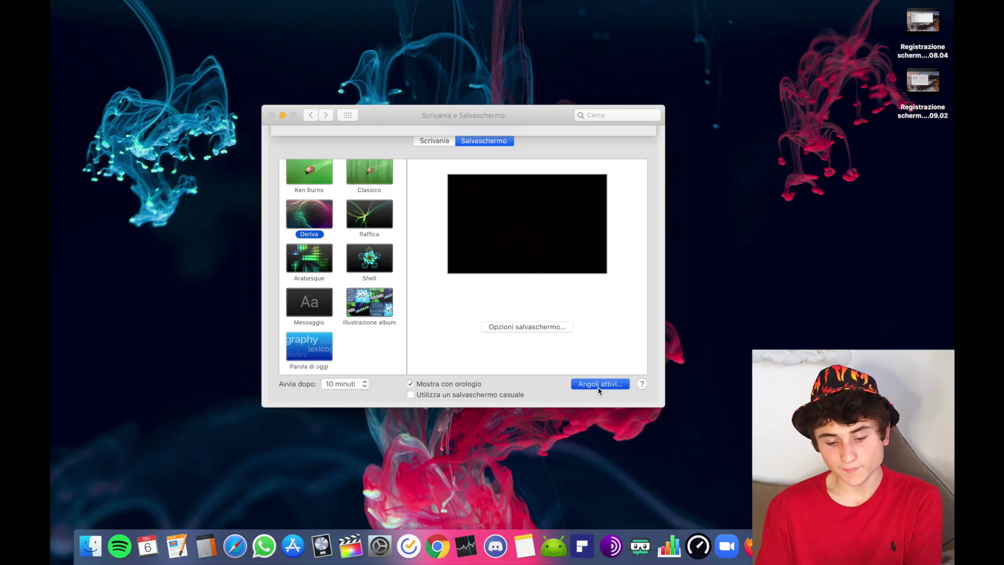
Step: Assign Launchpad to the bottom-right active screen corner, trigger it to test, and close Launchpad
{"action": "left_click", "coordinate": [599, 384]}
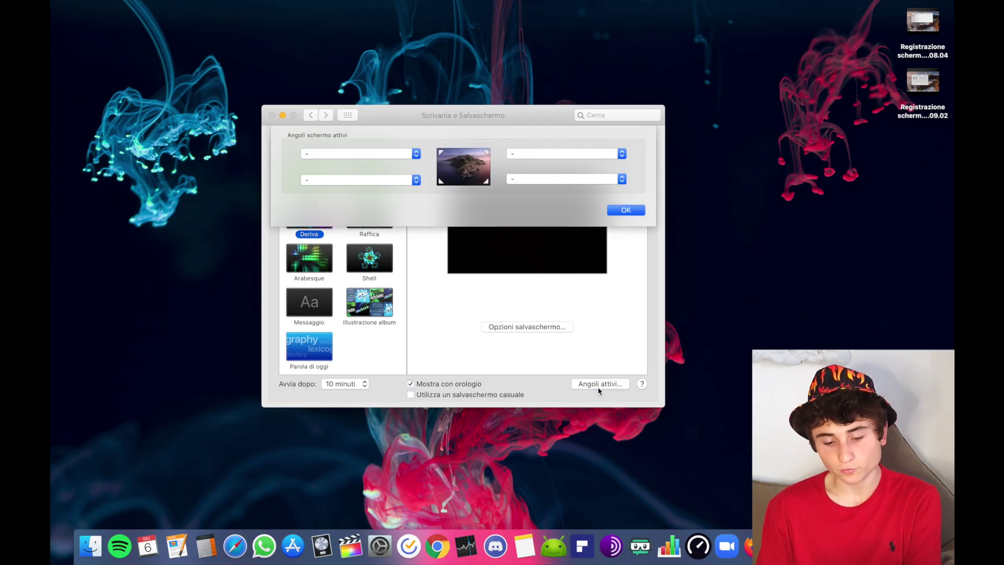
{"action": "left_click", "coordinate": [579, 179]}
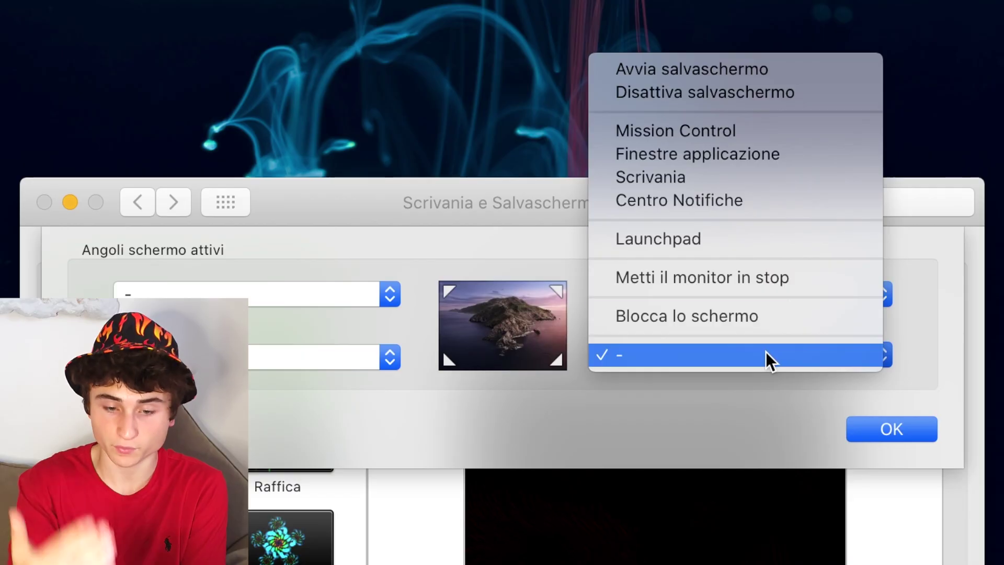
{"action": "left_click", "coordinate": [828, 242]}
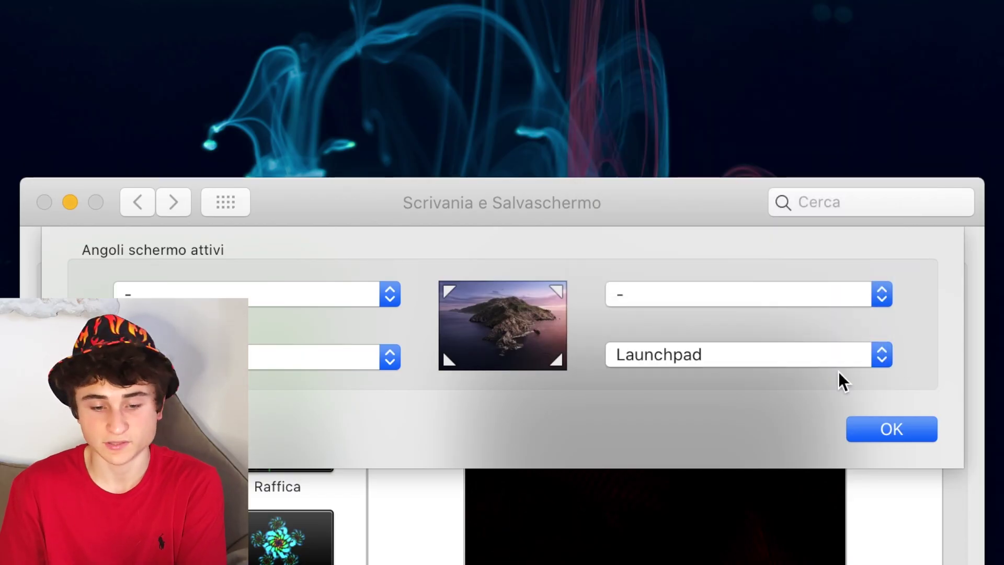
{"action": "left_click", "coordinate": [870, 428]}
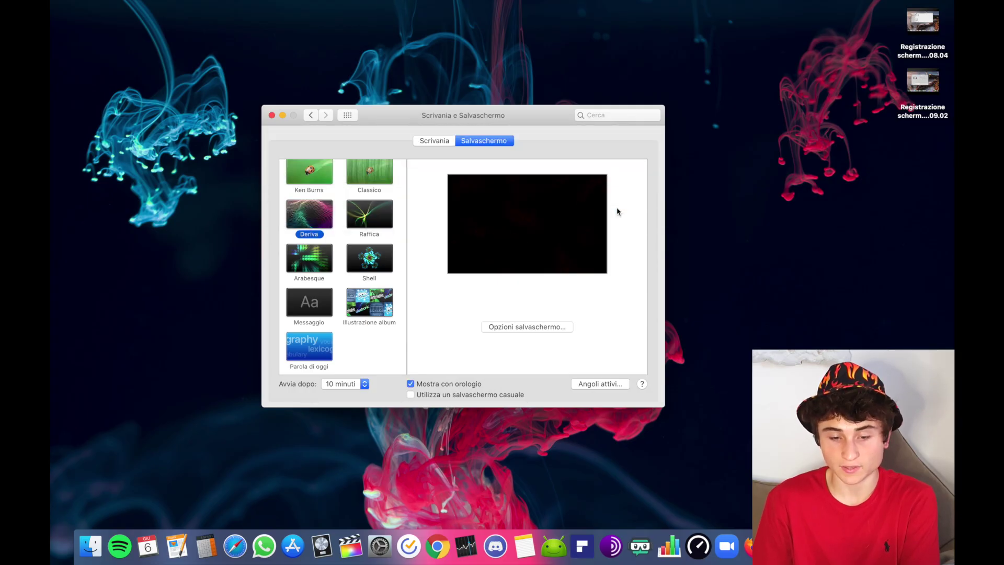
{"action": "mouse_move", "coordinate": [953, 564]}
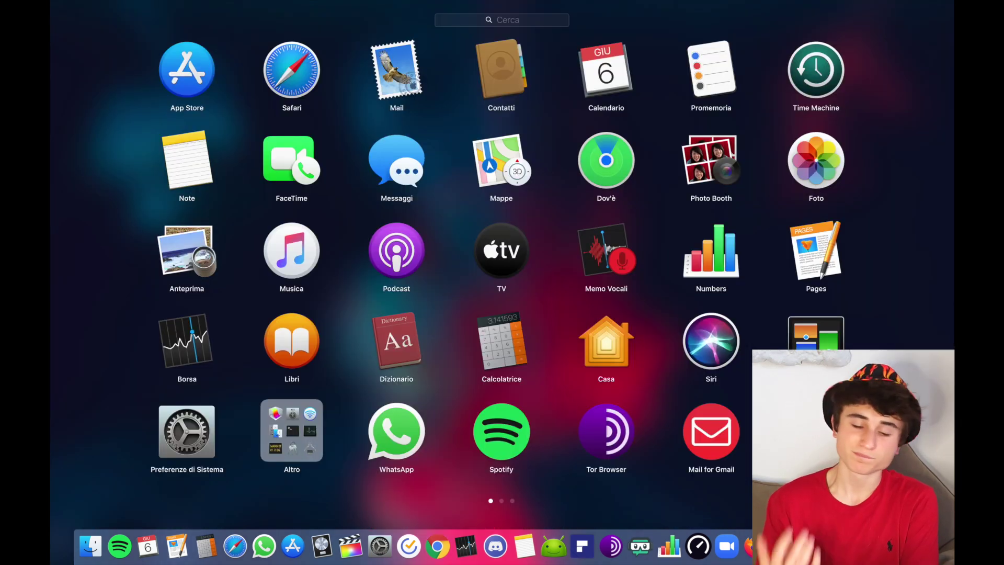
{"action": "key", "text": "Escape"}
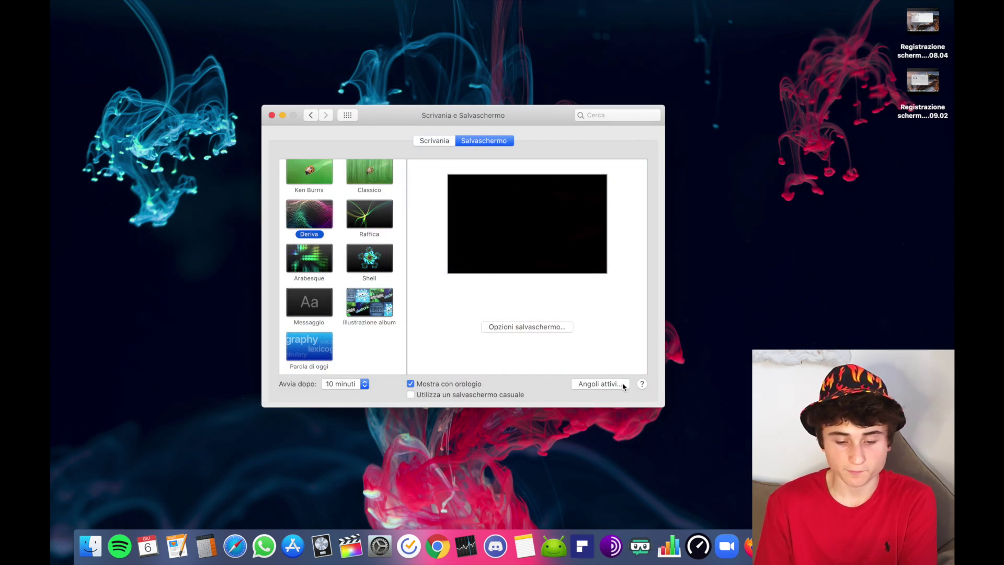
Step: Remove the action assigned to the bottom-right active screen corner by setting it to "-"
{"action": "left_click", "coordinate": [601, 383]}
{"action": "left_click", "coordinate": [575, 179]}
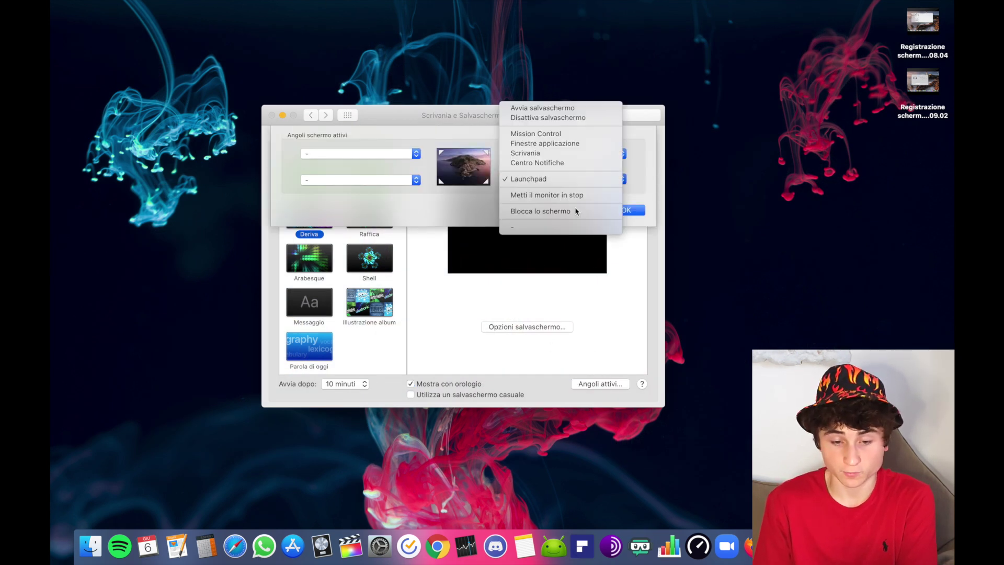
{"action": "left_click", "coordinate": [575, 227]}
{"action": "left_click", "coordinate": [627, 209]}
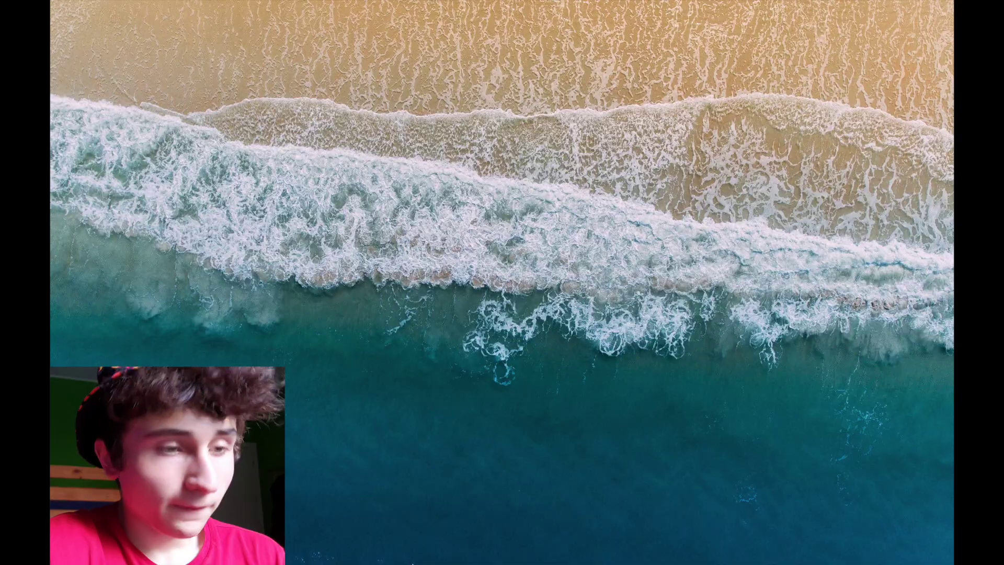
Step: Open the Monitor preferences and move the LG HDR WFHD and built-in Retina display windows apart
{"action": "mouse_move", "coordinate": [413, 563]}
{"action": "left_click", "coordinate": [380, 545]}
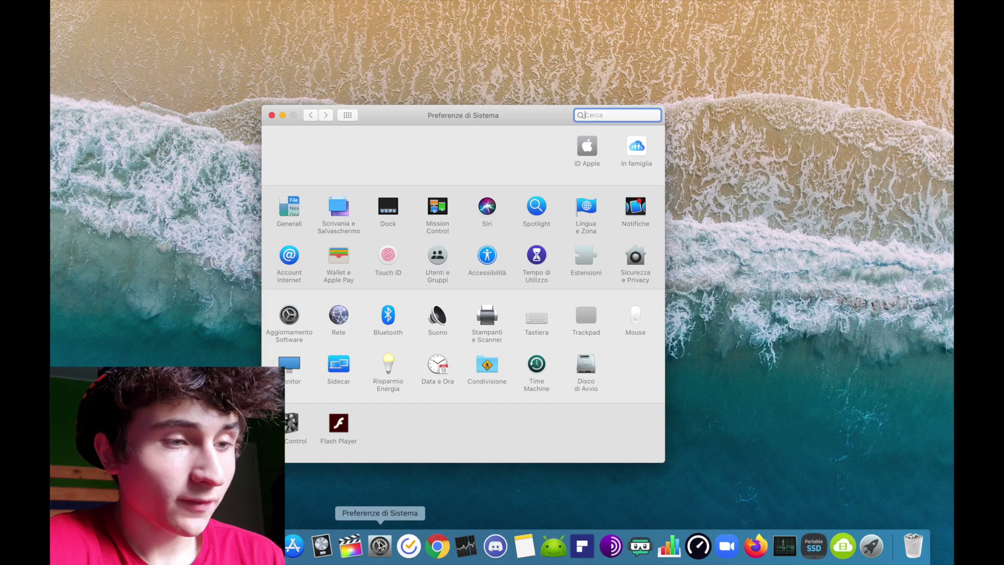
{"action": "left_click", "coordinate": [287, 364]}
{"action": "left_click_drag", "start_coordinate": [465, 121], "coordinate": [336, 428]}
{"action": "left_click", "coordinate": [551, 220]}
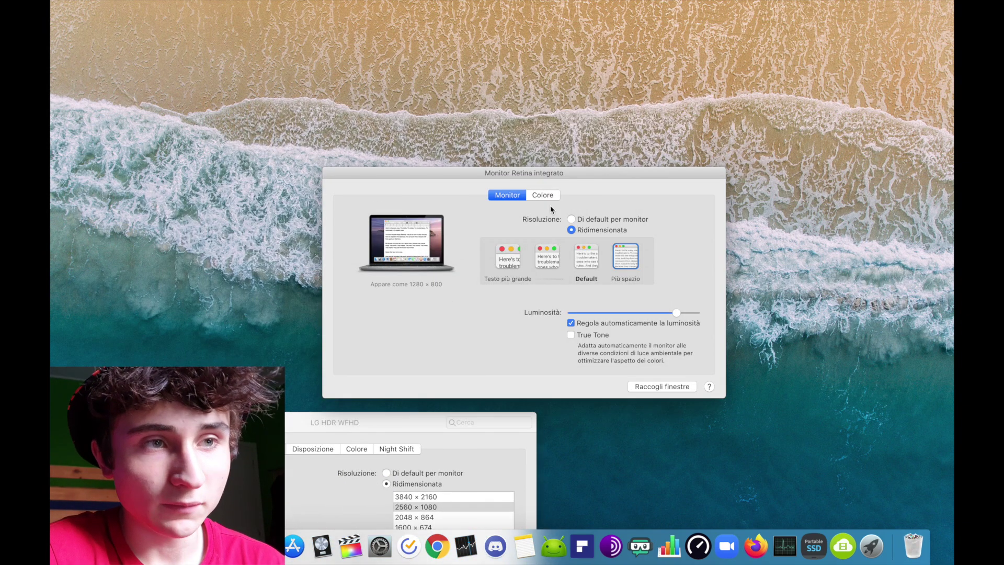
{"action": "left_click_drag", "start_coordinate": [559, 174], "coordinate": [688, 84]}
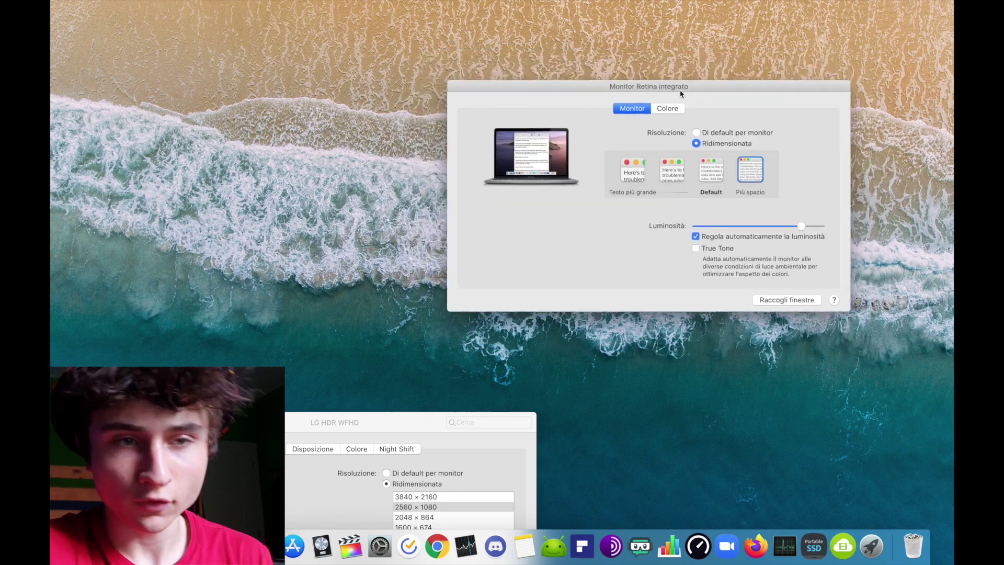
Step: Examine the rotation and frequency options of the LG HDR WFHD monitor, keeping Standard and 75 Hertz
{"action": "left_click", "coordinate": [373, 423]}
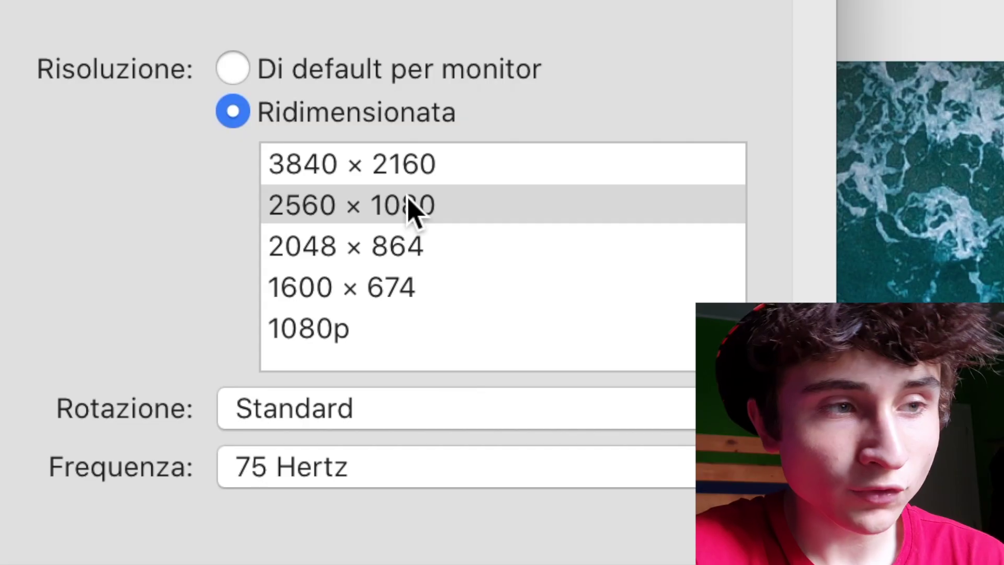
{"action": "left_click", "coordinate": [369, 395]}
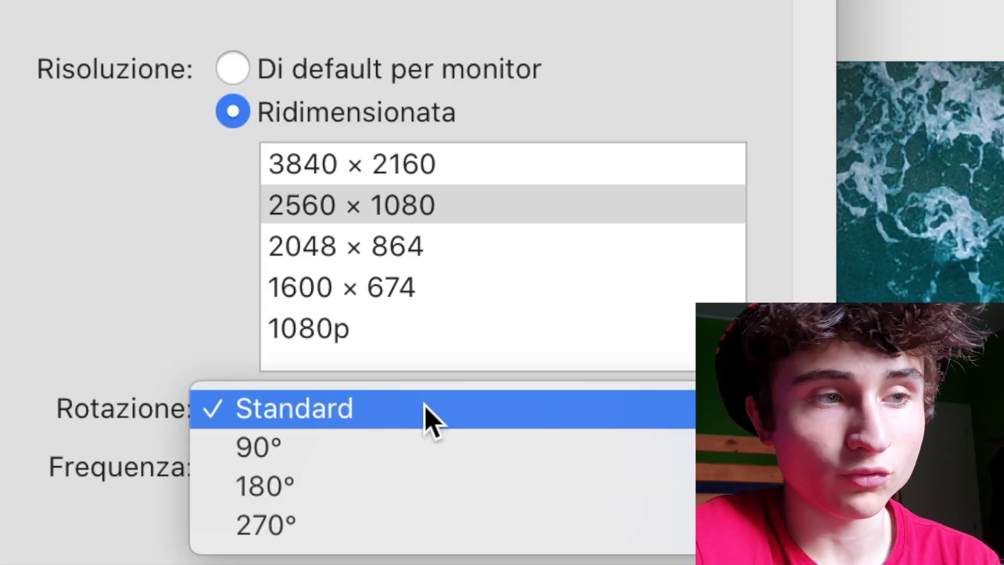
{"action": "left_click", "coordinate": [426, 405]}
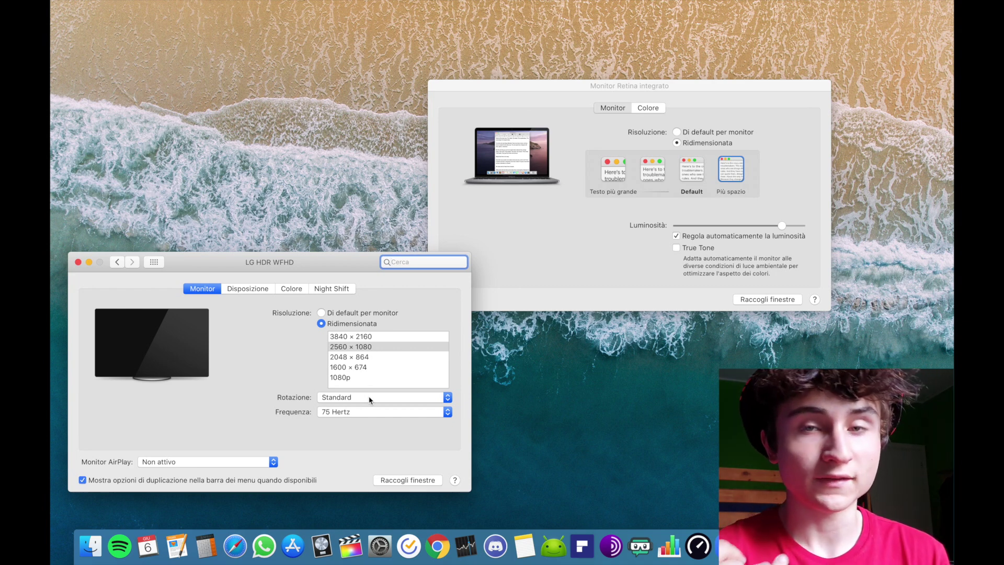
{"action": "left_click", "coordinate": [355, 413]}
{"action": "left_click", "coordinate": [355, 413]}
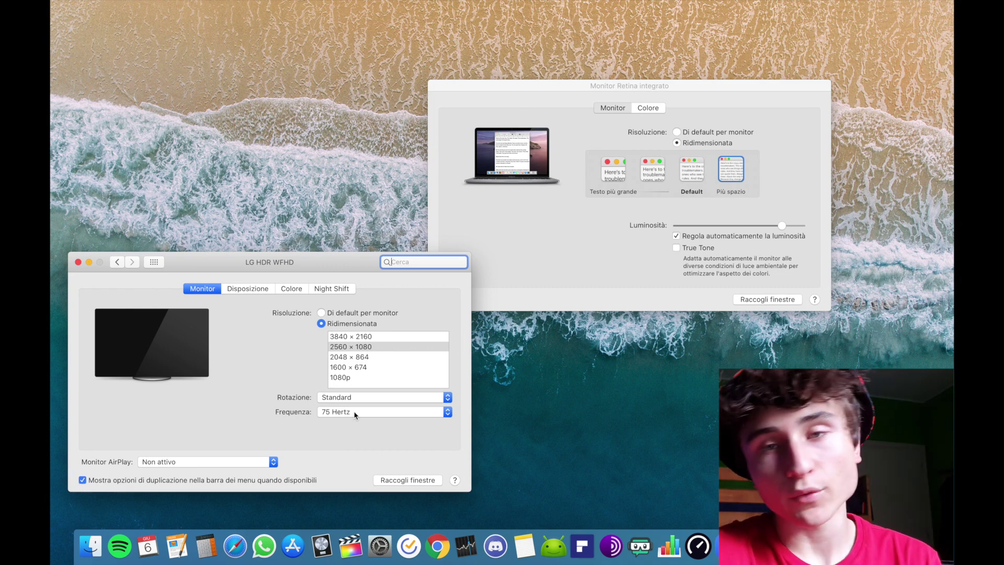